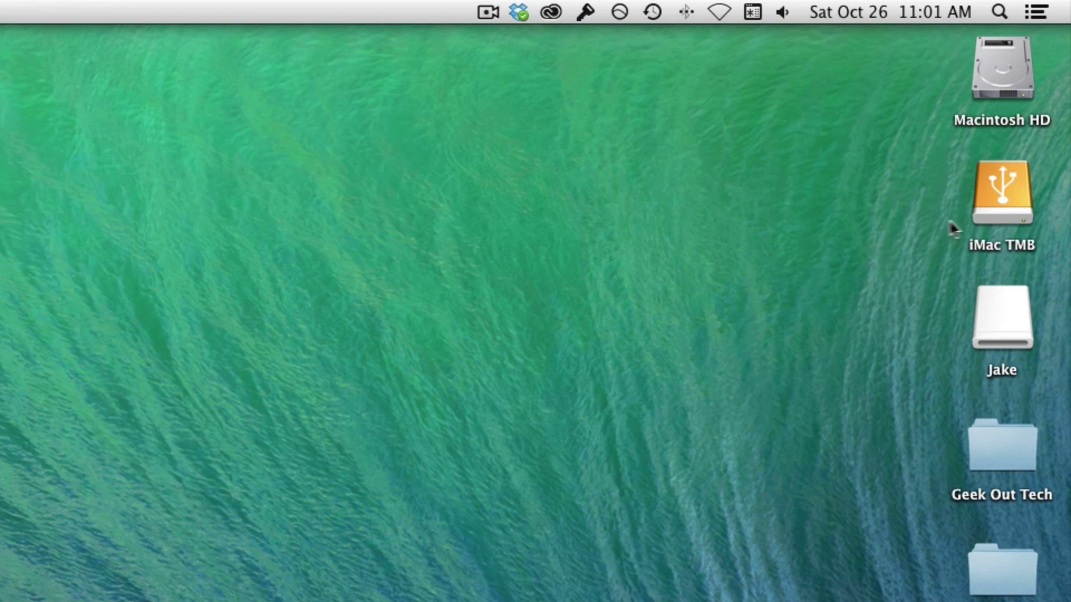
pyautogui.rightClick(977, 207)
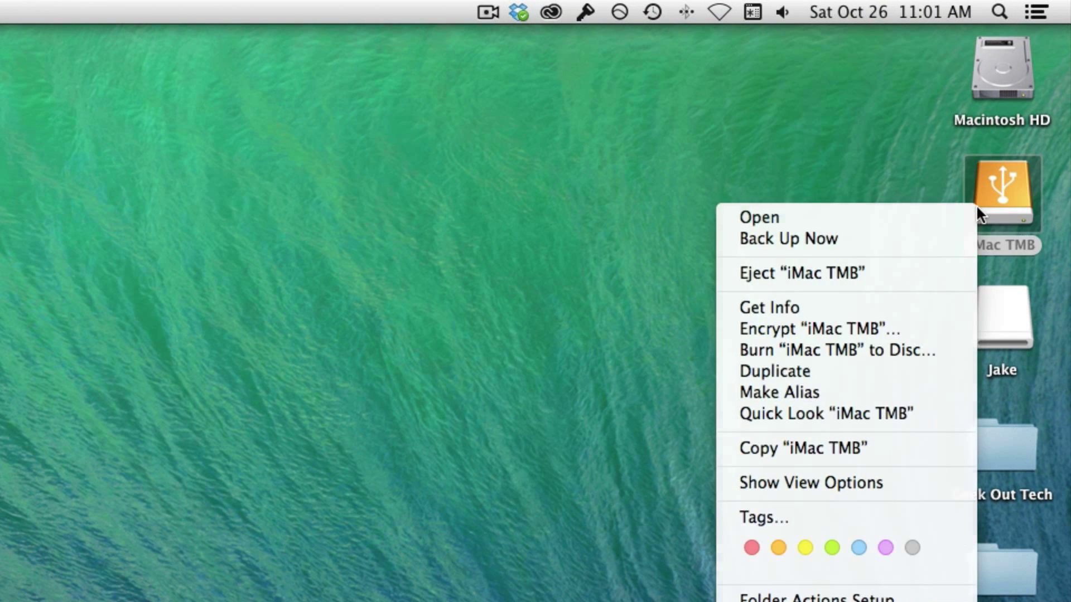
pyautogui.click(921, 275)
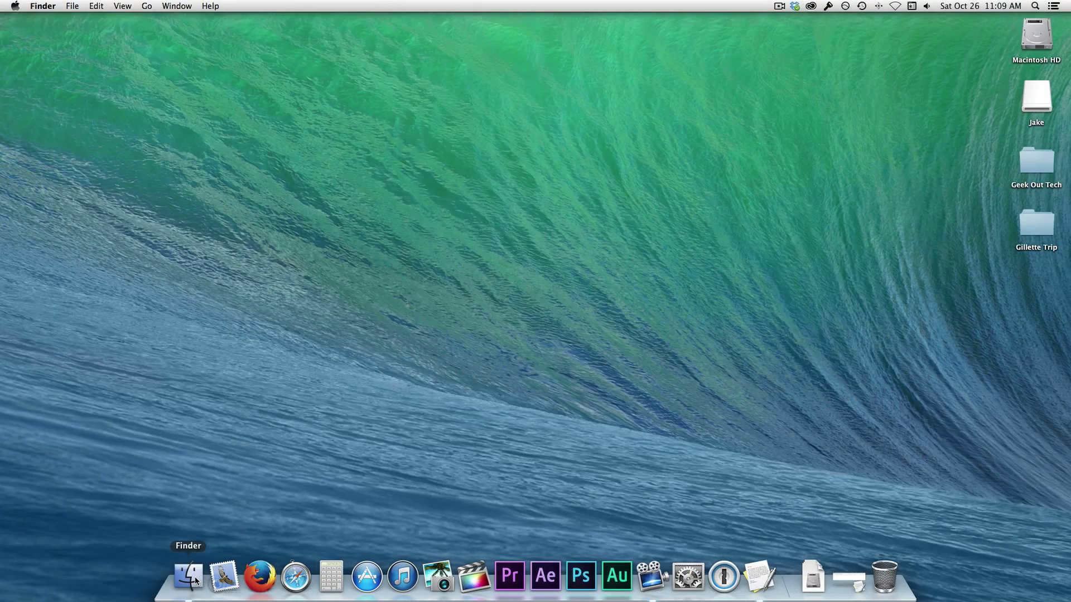
pyautogui.click(190, 578)
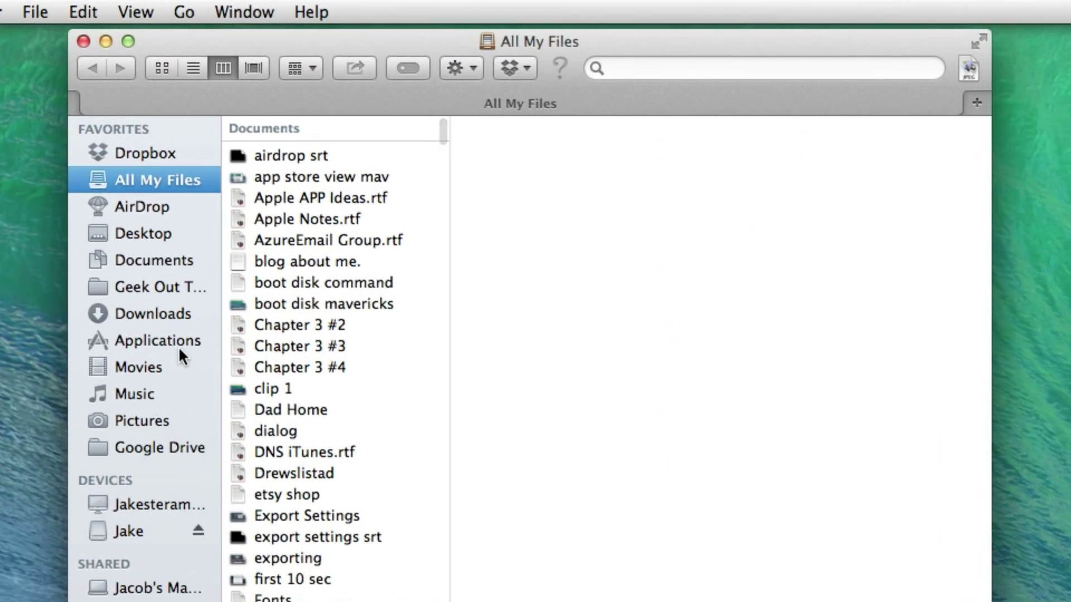
pyautogui.click(133, 170)
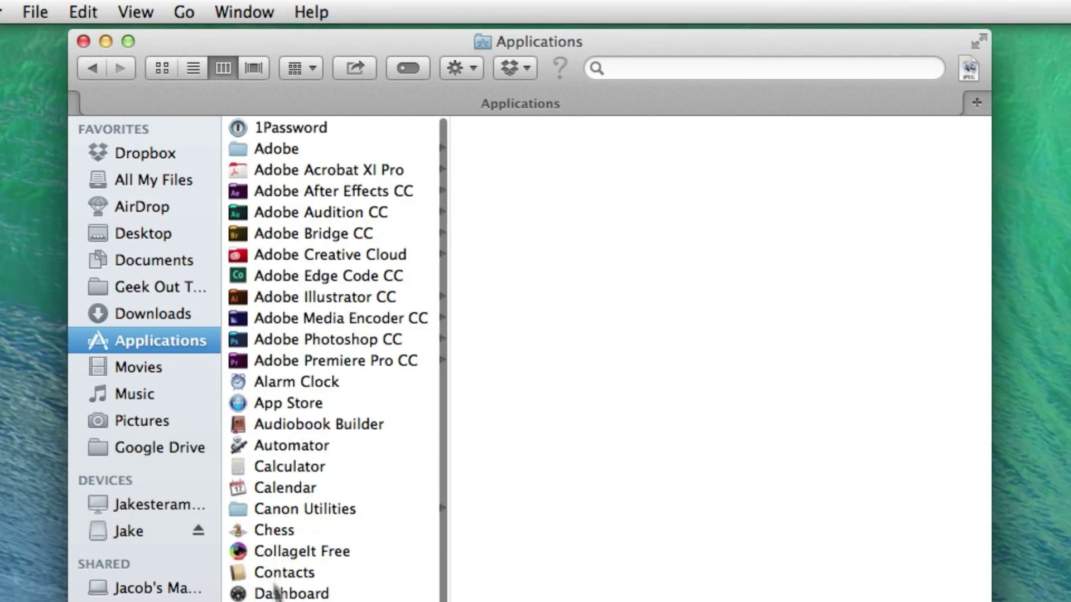
pyautogui.scroll(-10, 275, 590)
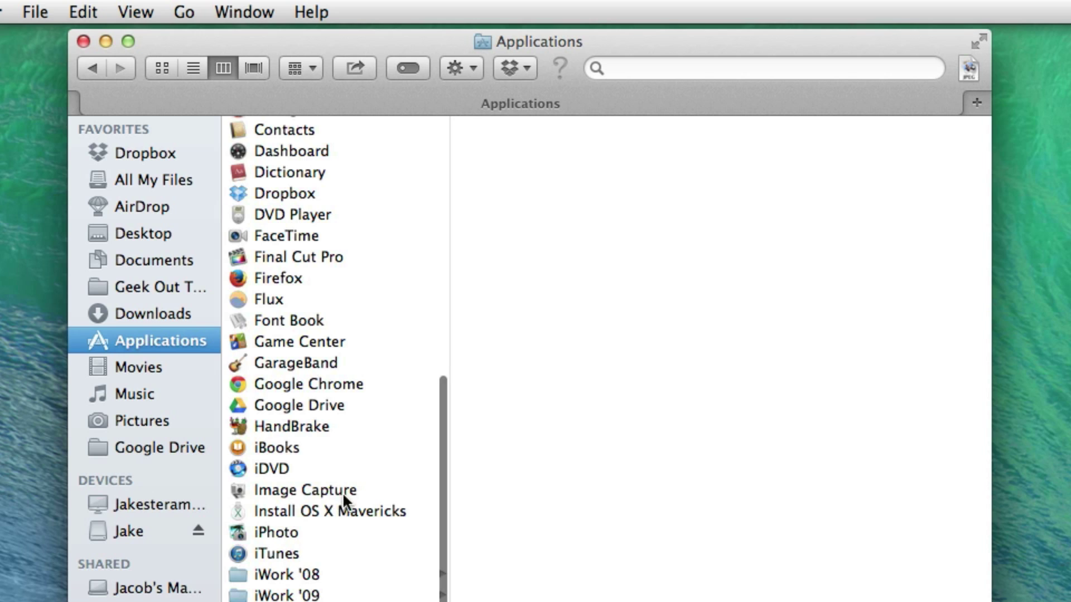
pyautogui.click(354, 507)
pyautogui.rightClick(353, 506)
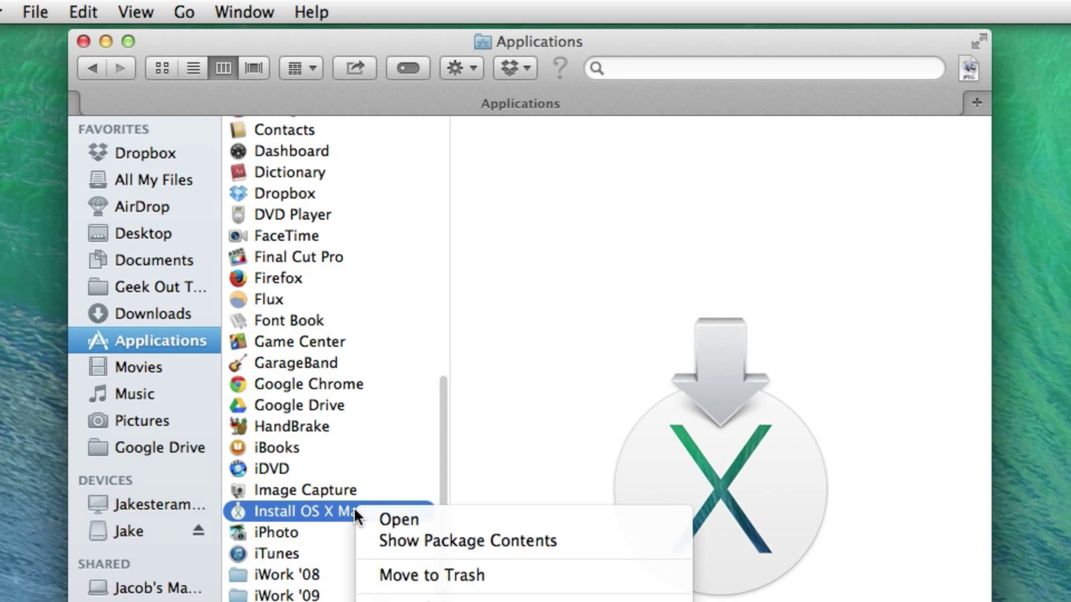
pyautogui.click(583, 544)
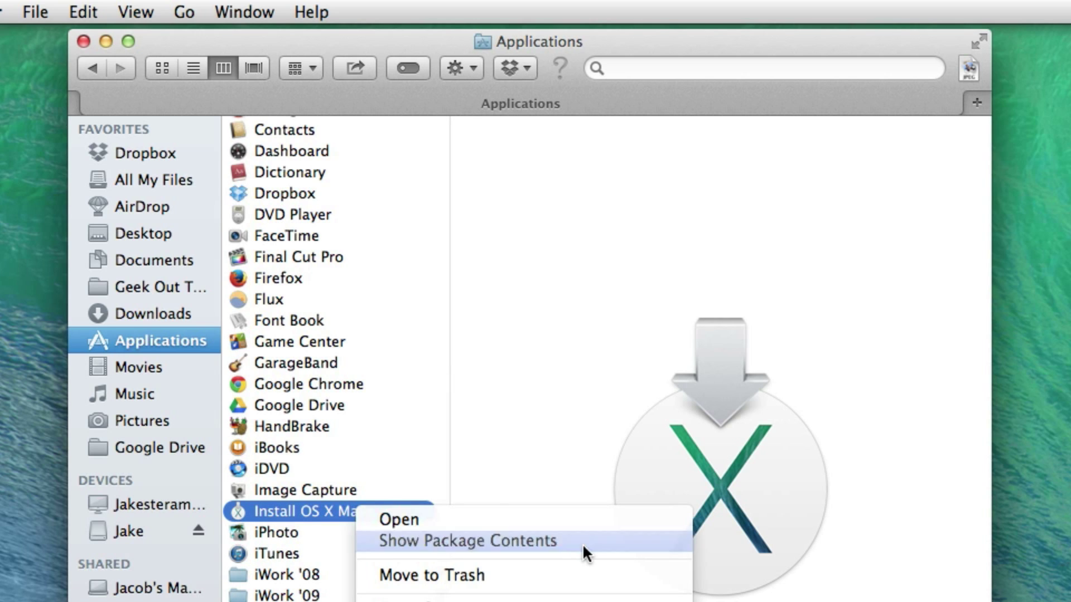
pyautogui.click(340, 131)
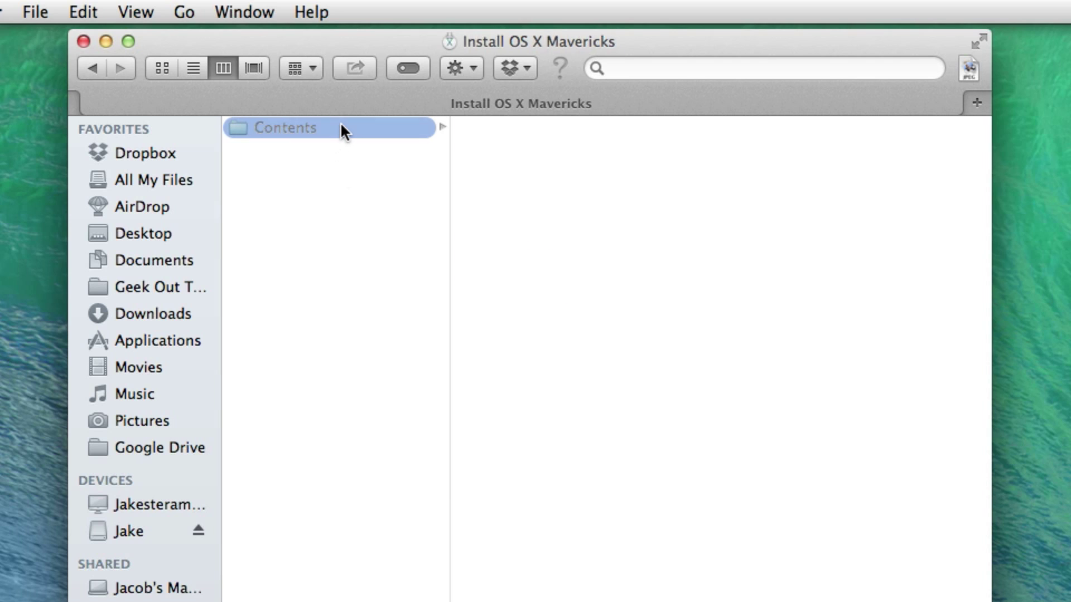
pyautogui.click(596, 273)
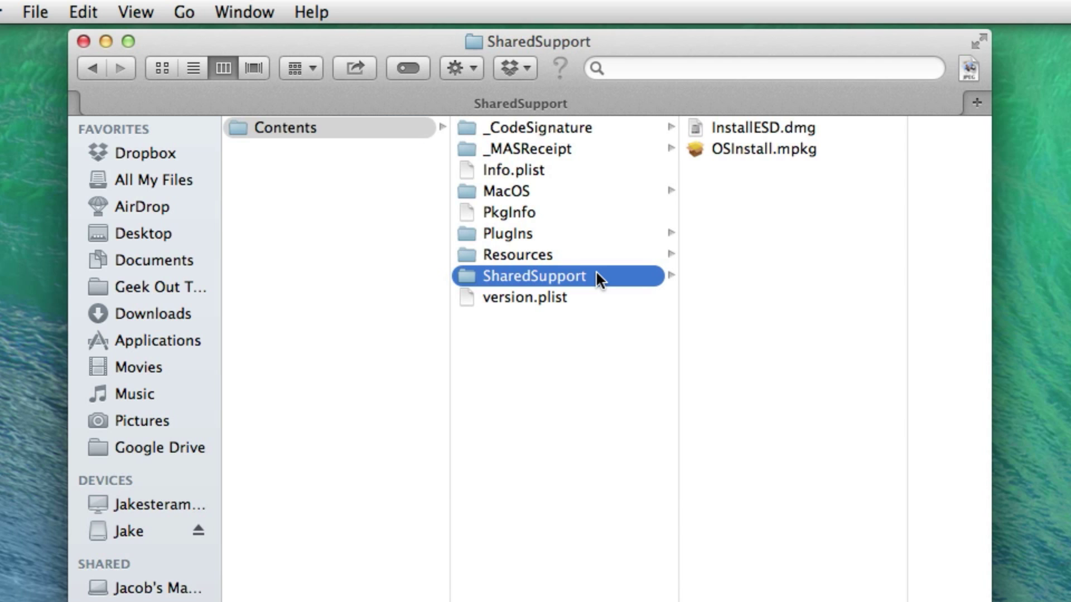
pyautogui.doubleClick(694, 127)
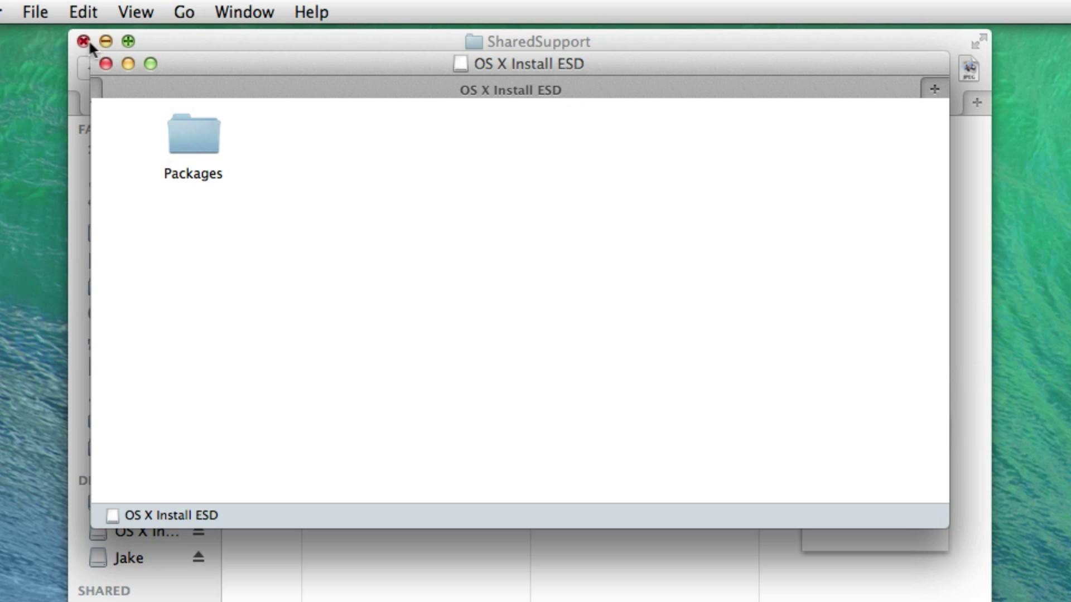
pyautogui.click(82, 41)
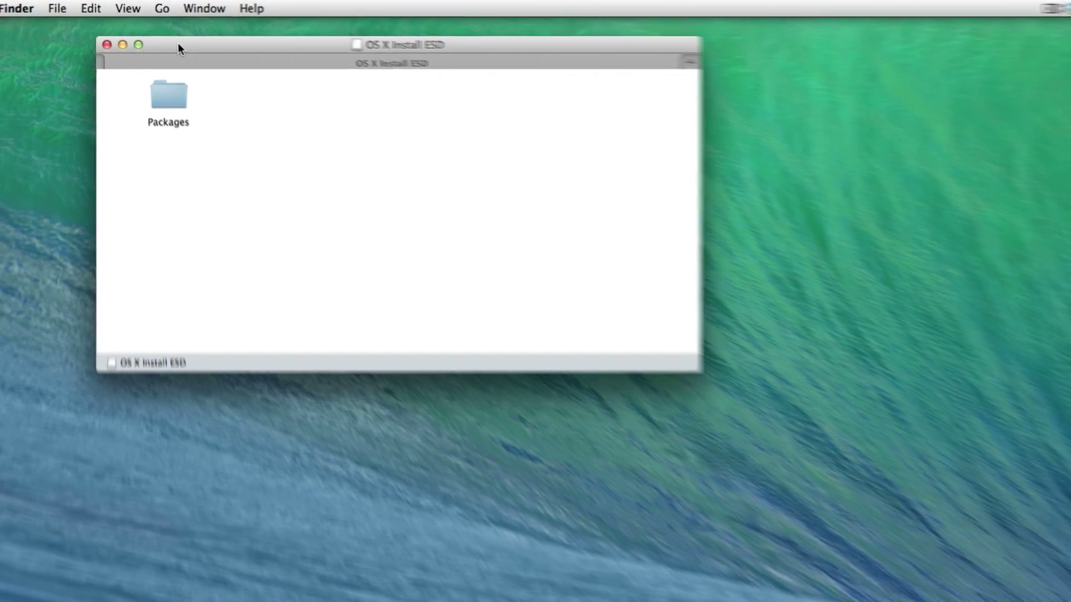
pyautogui.moveTo(178, 43); pyautogui.dragTo(53, 227)
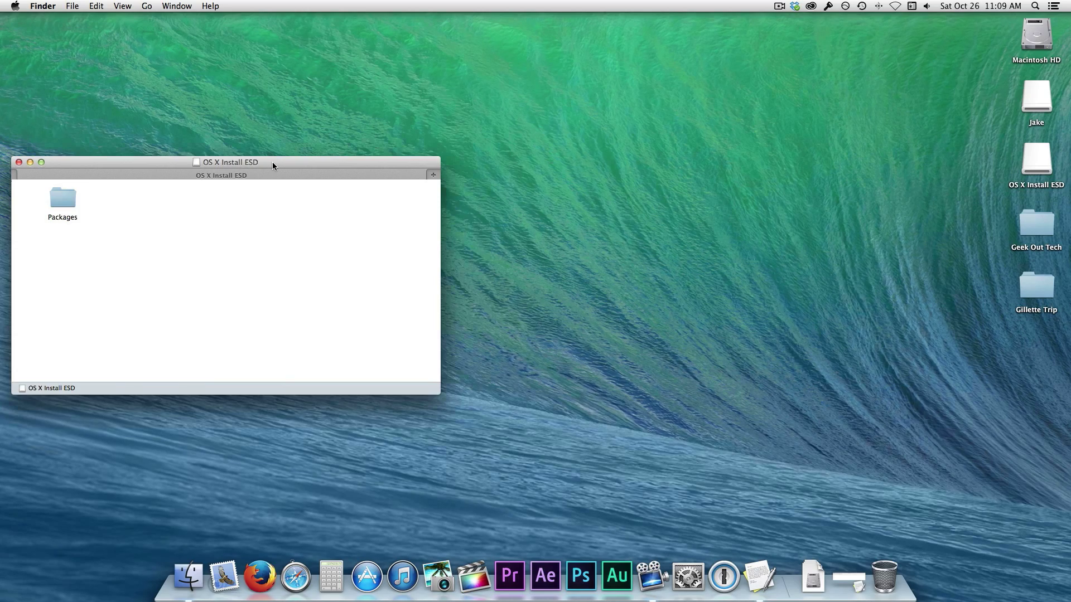
pyautogui.press('F4')
pyautogui.click(891, 257)
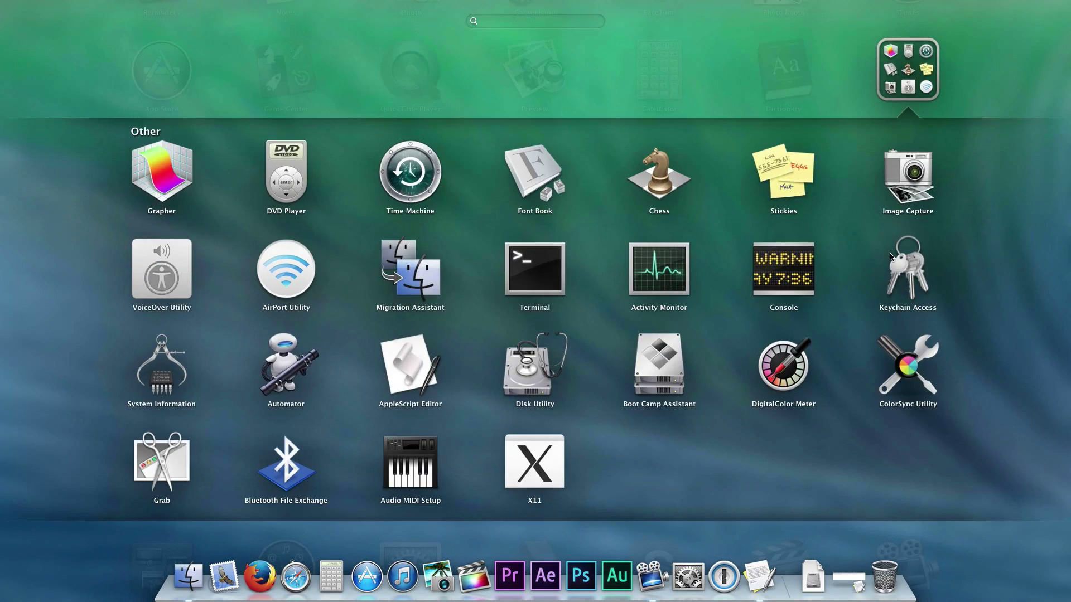
pyautogui.click(565, 279)
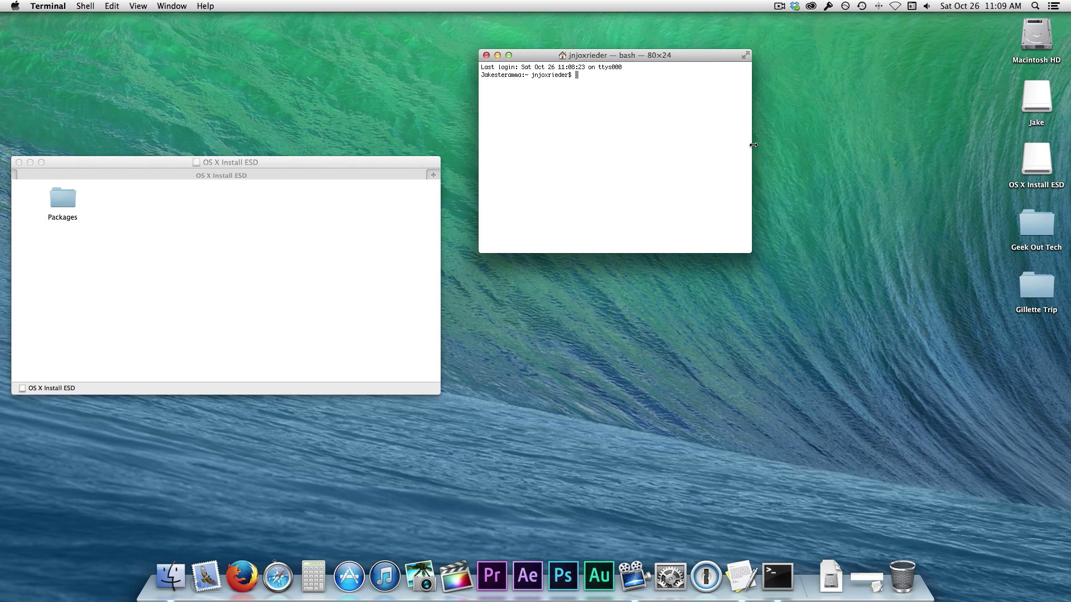
pyautogui.moveTo(752, 144); pyautogui.dragTo(975, 135)
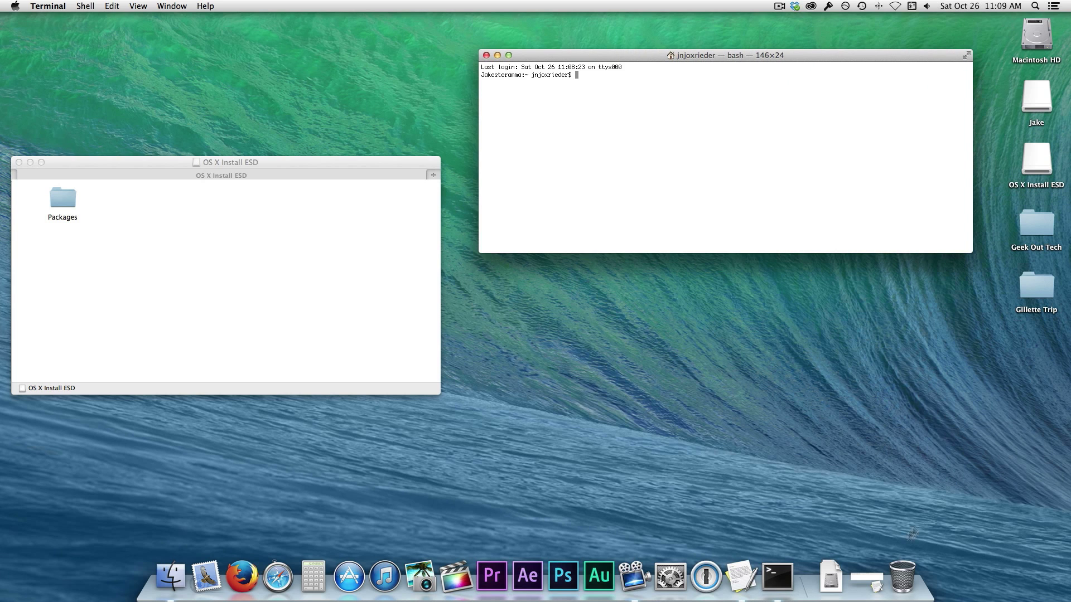
pyautogui.click(878, 574)
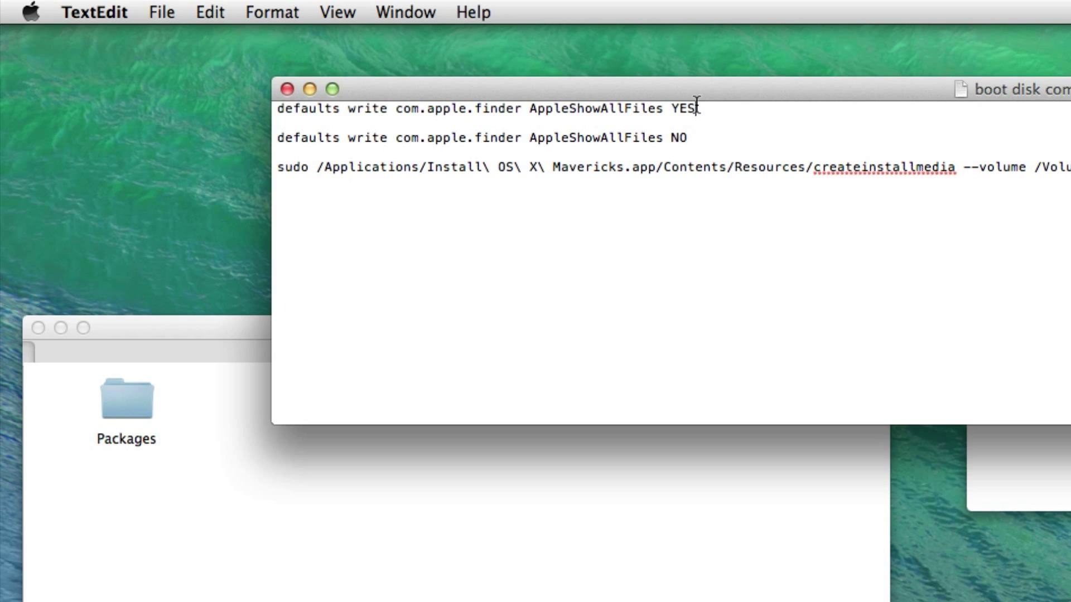
pyautogui.moveTo(697, 107); pyautogui.dragTo(281, 109)
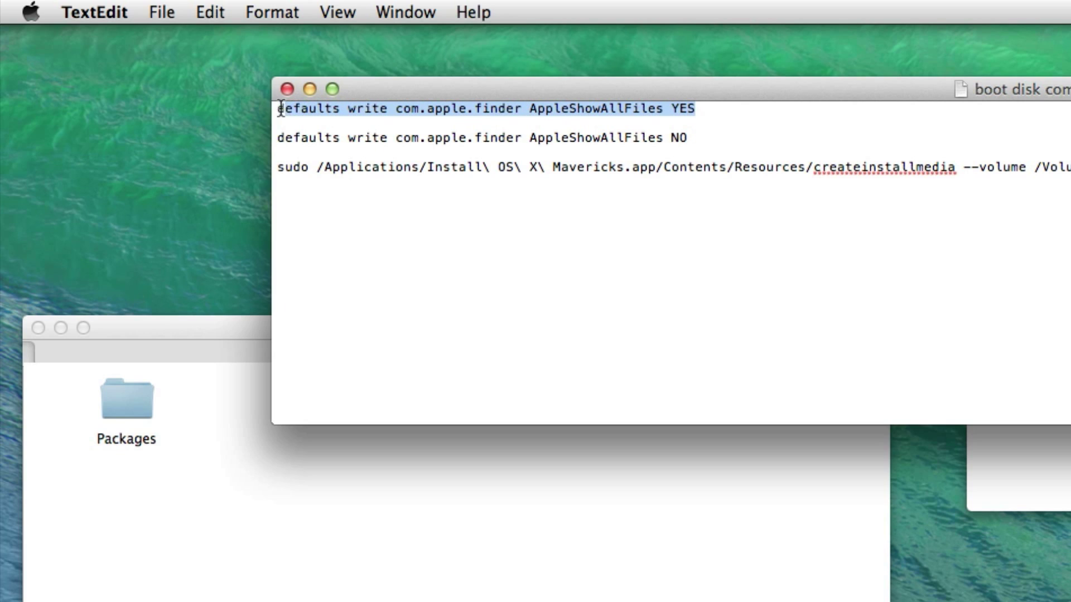
pyautogui.click(219, 14)
pyautogui.click(239, 117)
pyautogui.click(309, 89)
pyautogui.click(546, 106)
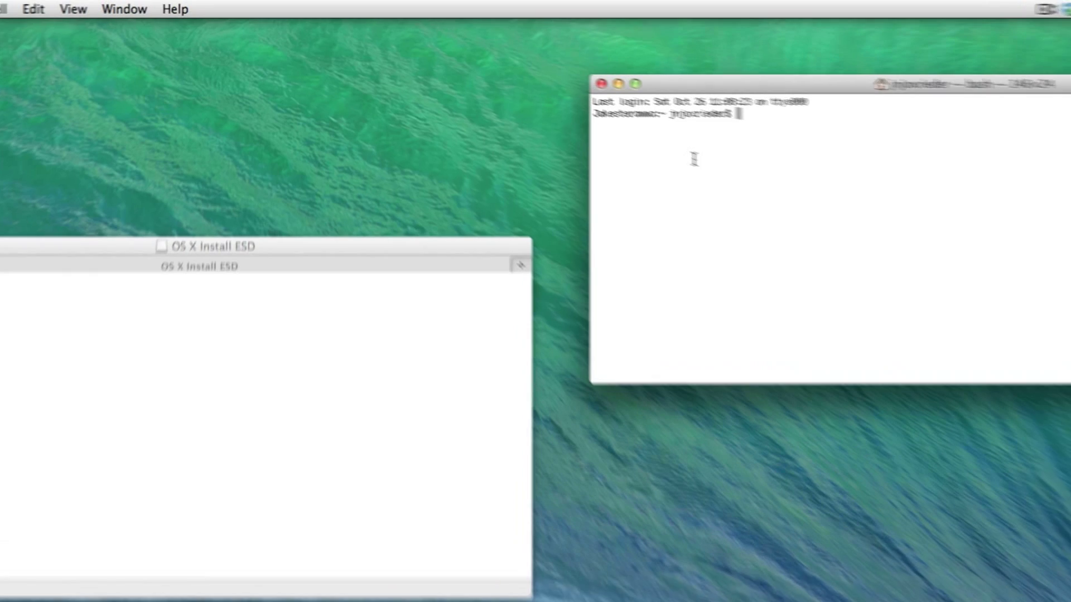
pyautogui.click(33, 9)
pyautogui.click(53, 104)
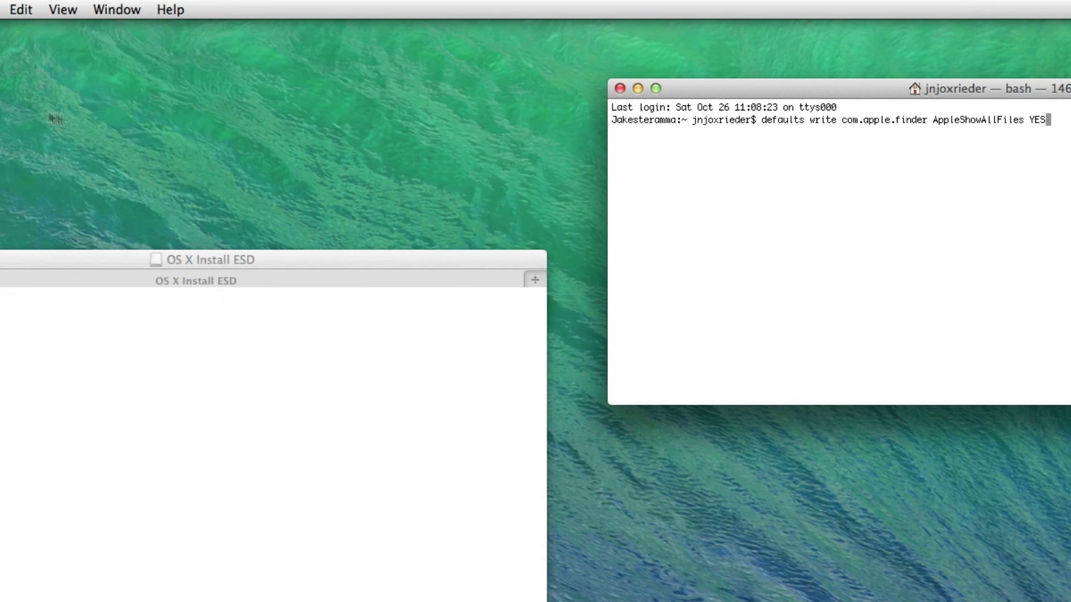
pyautogui.press('Return')
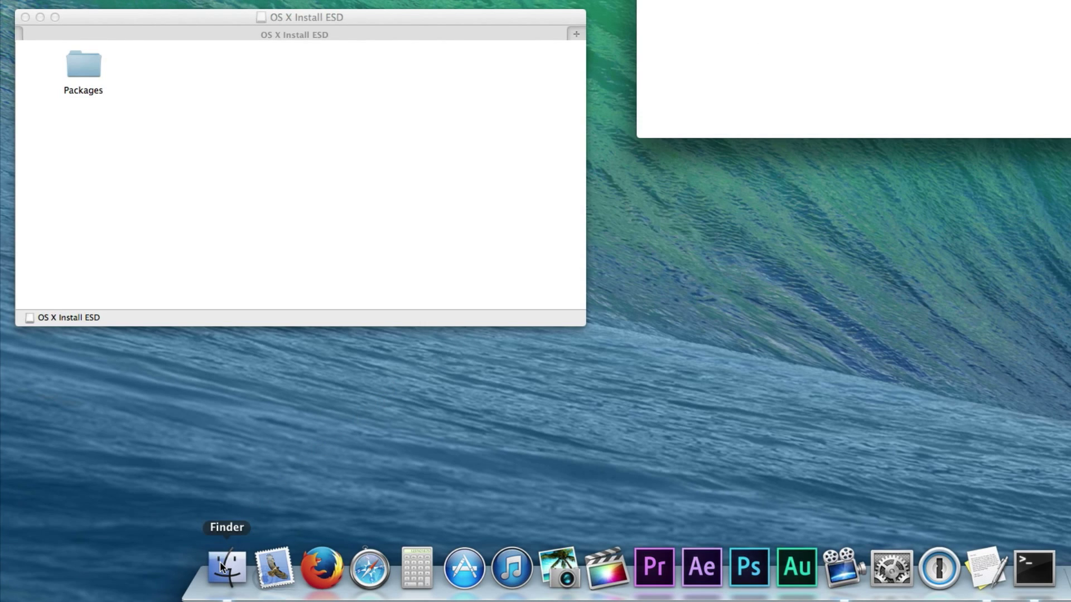
pyautogui.rightClick(221, 564)
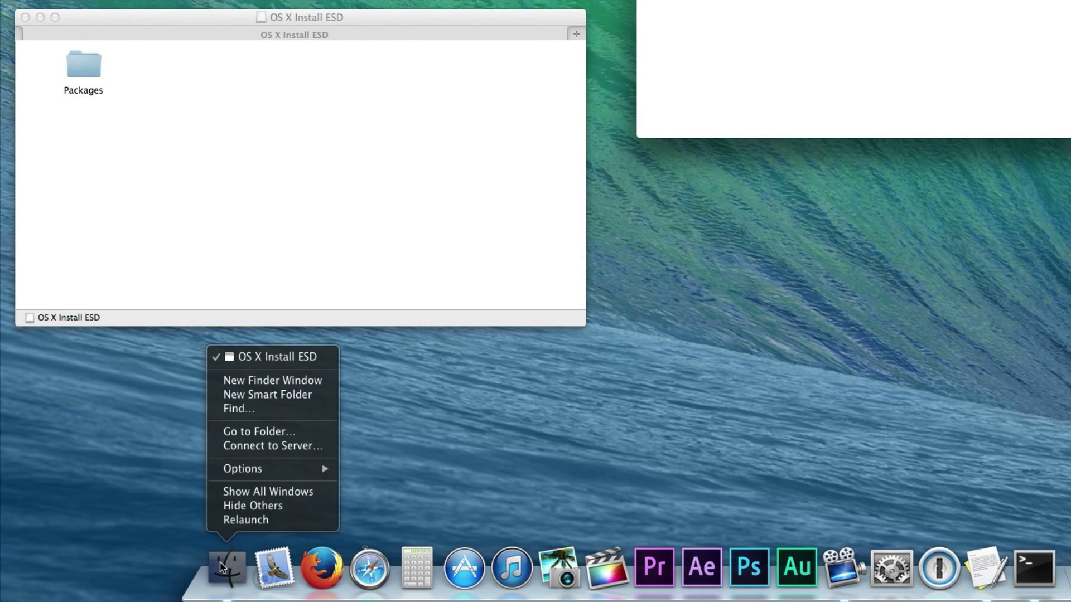
pyautogui.click(265, 522)
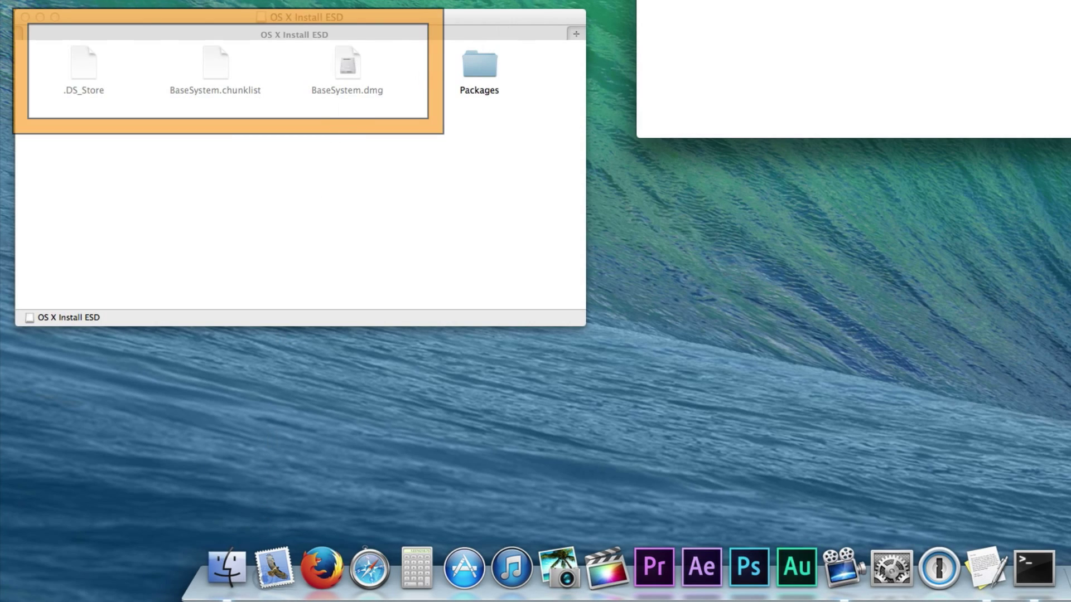
pyautogui.press('F4')
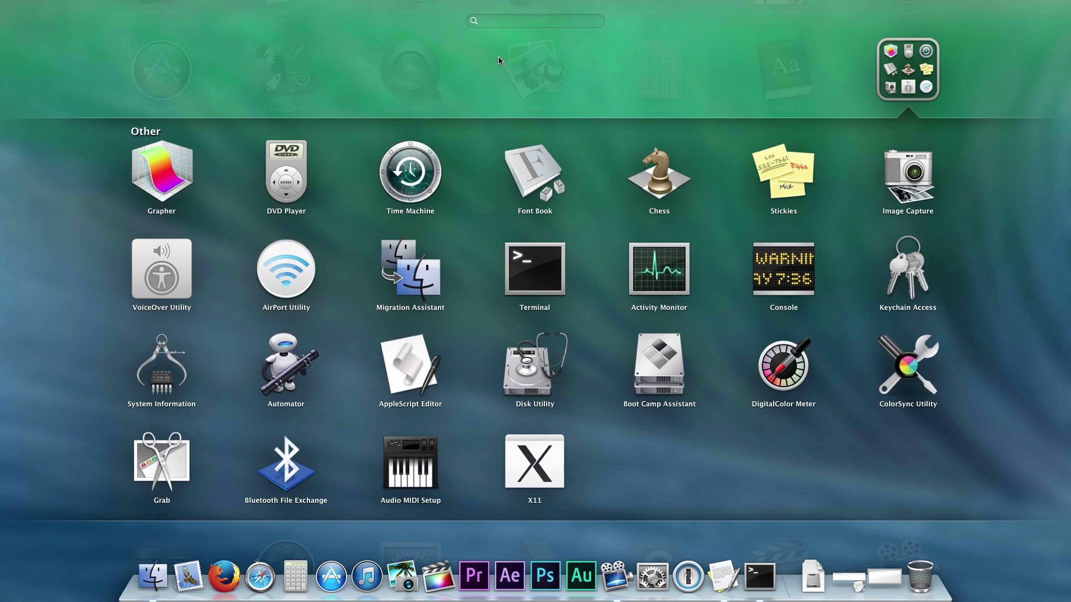
pyautogui.click(513, 384)
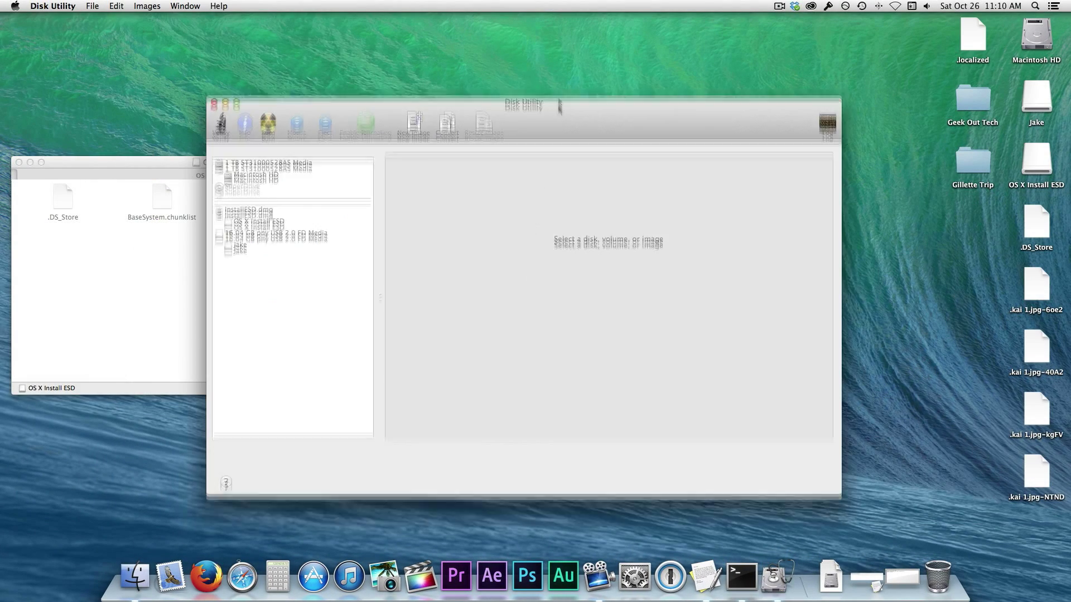
pyautogui.moveTo(556, 111); pyautogui.dragTo(661, 61)
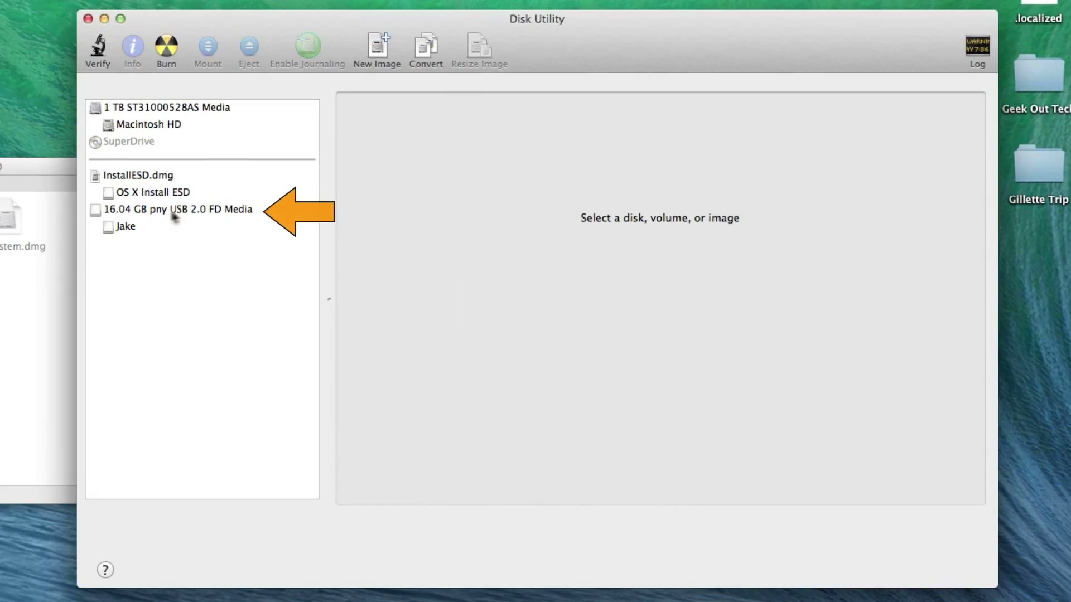
pyautogui.click(150, 210)
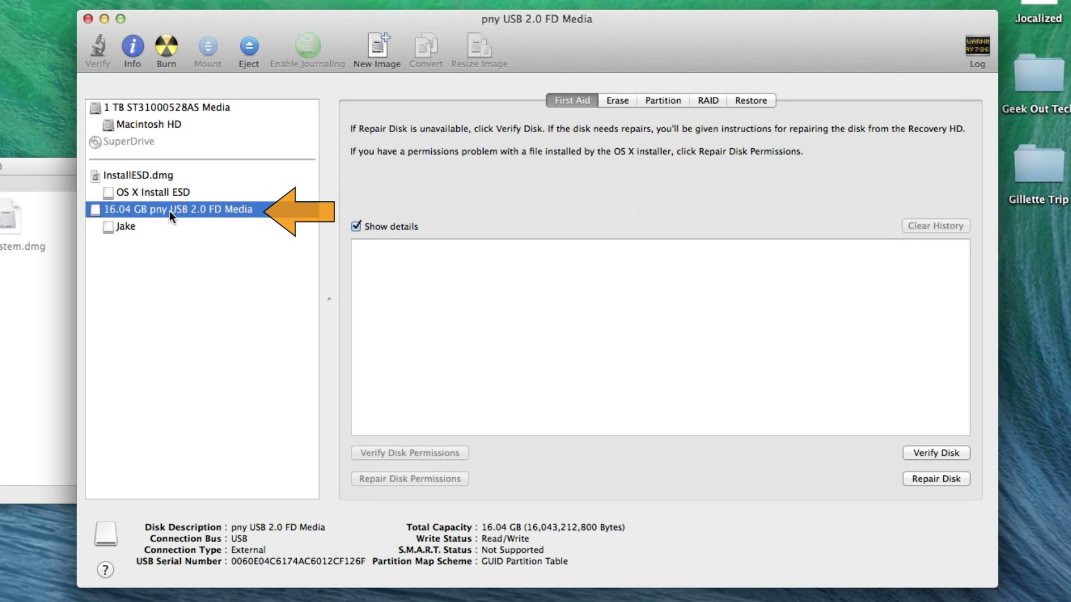
pyautogui.click(660, 102)
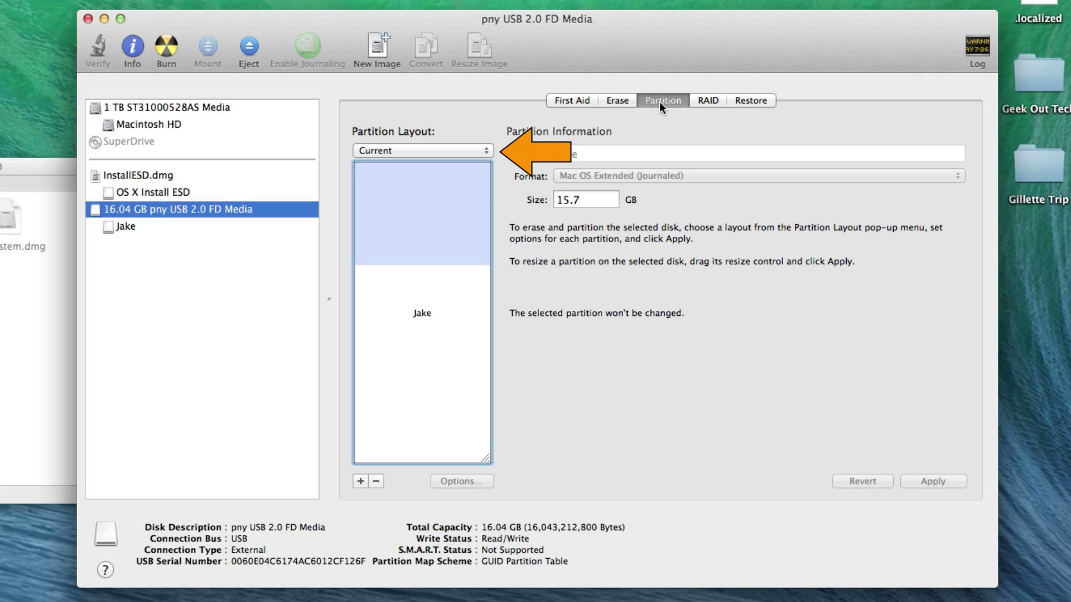
pyautogui.click(477, 149)
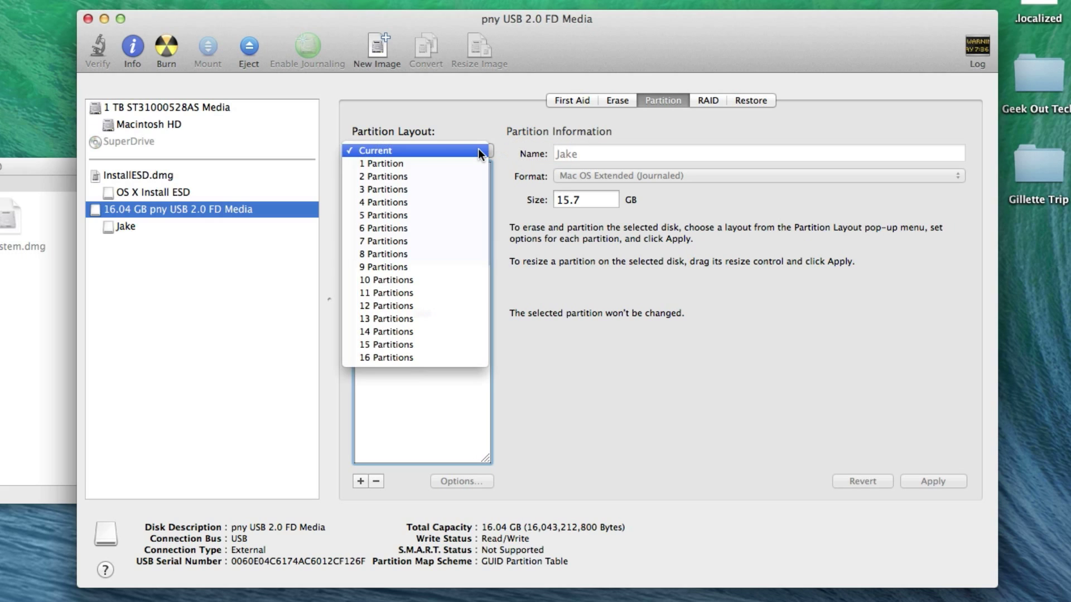
pyautogui.click(462, 163)
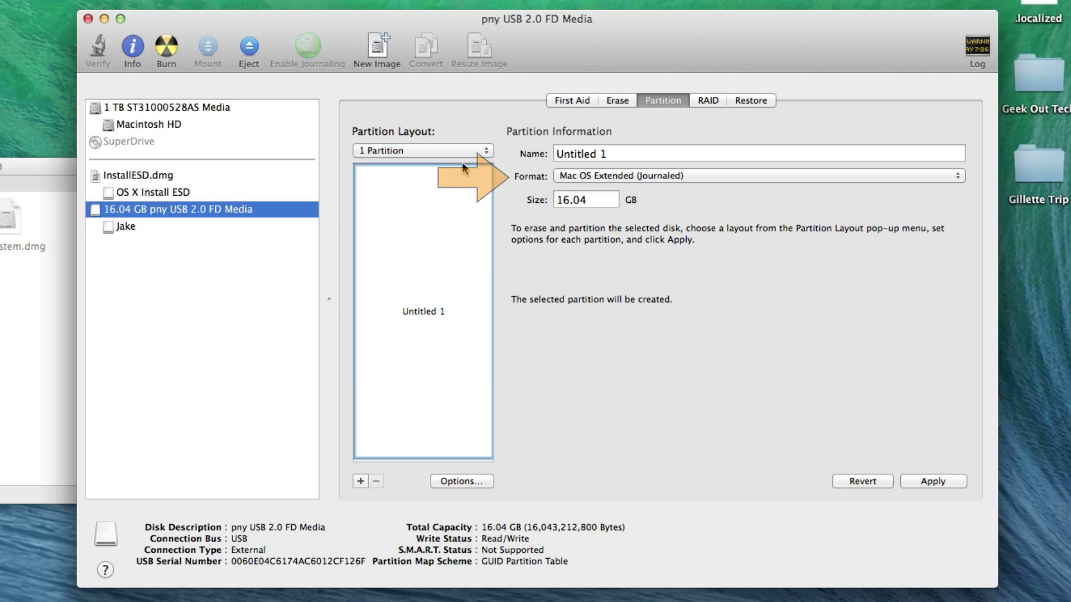
pyautogui.click(486, 480)
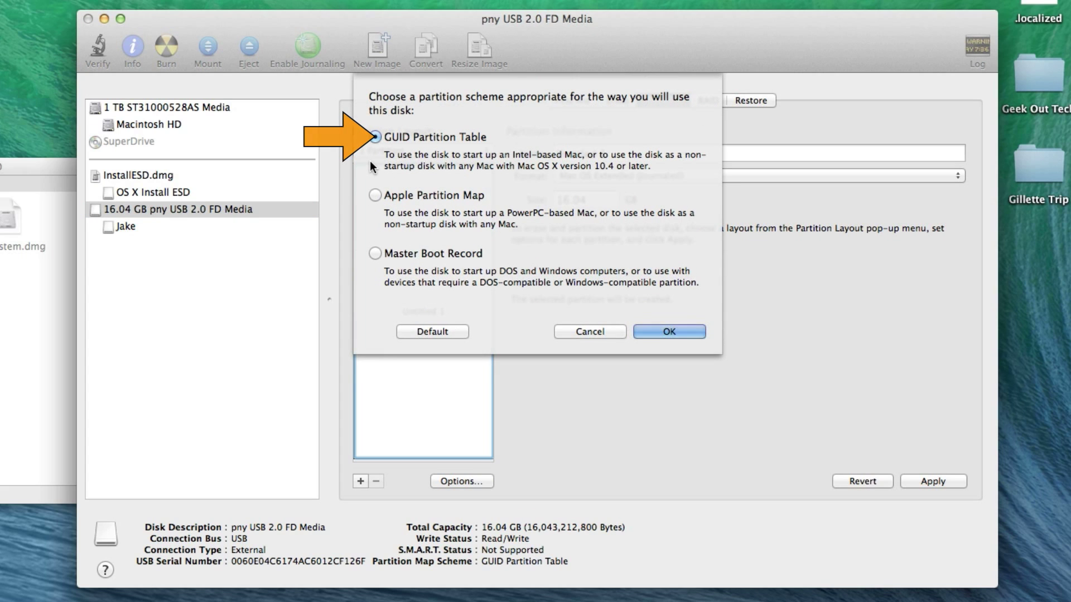
pyautogui.click(688, 330)
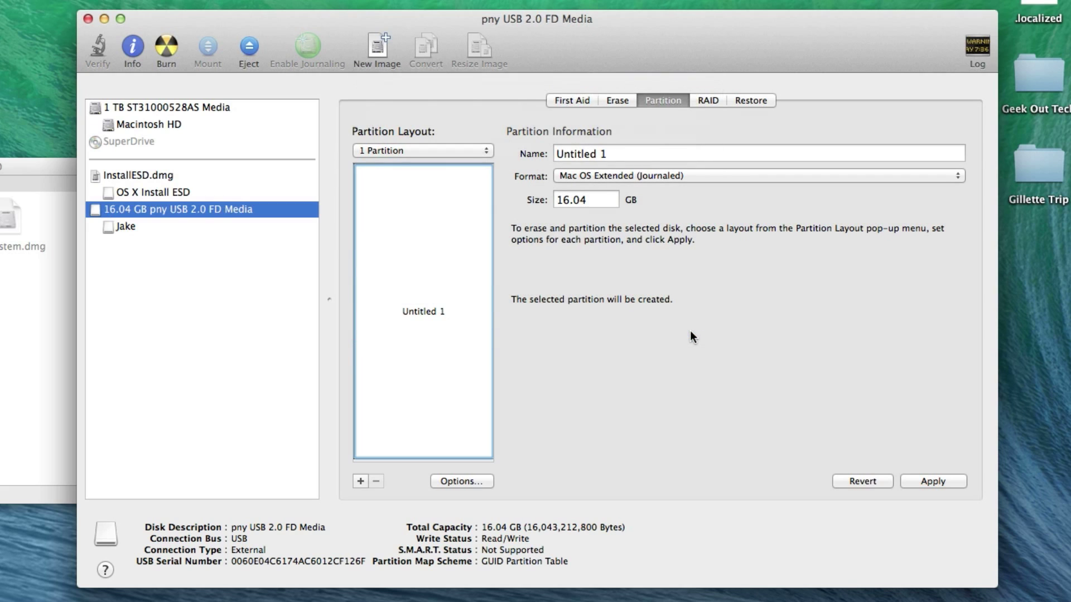
pyautogui.click(934, 481)
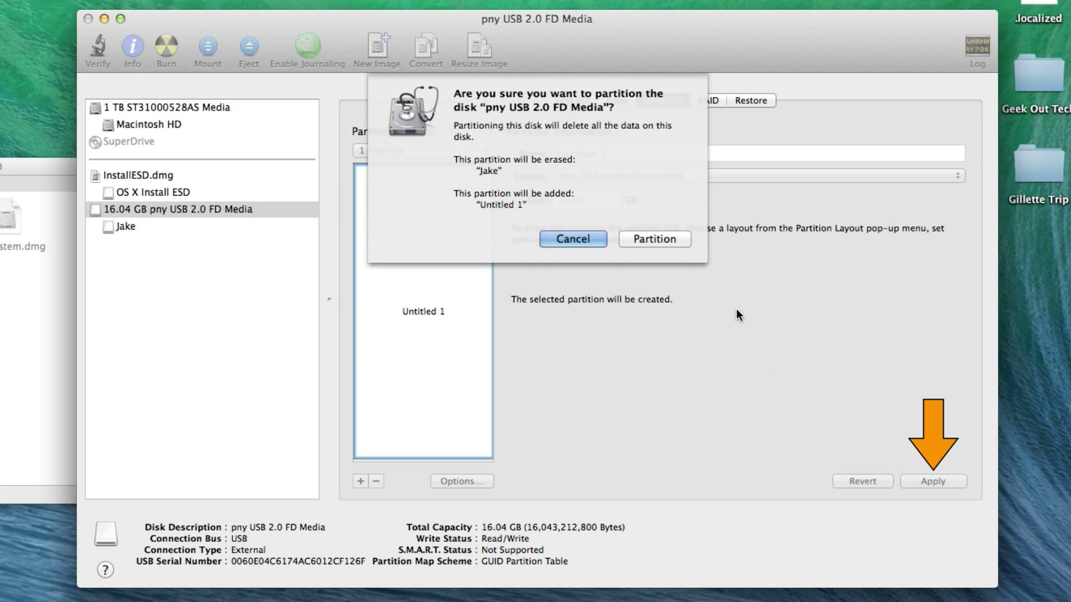
pyautogui.click(682, 239)
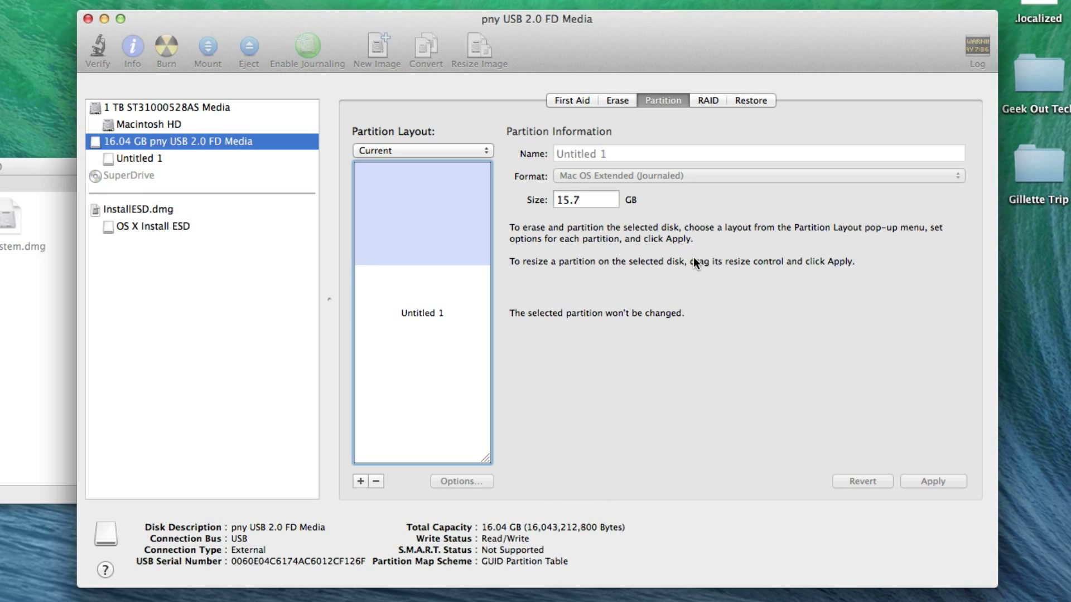
pyautogui.click(771, 99)
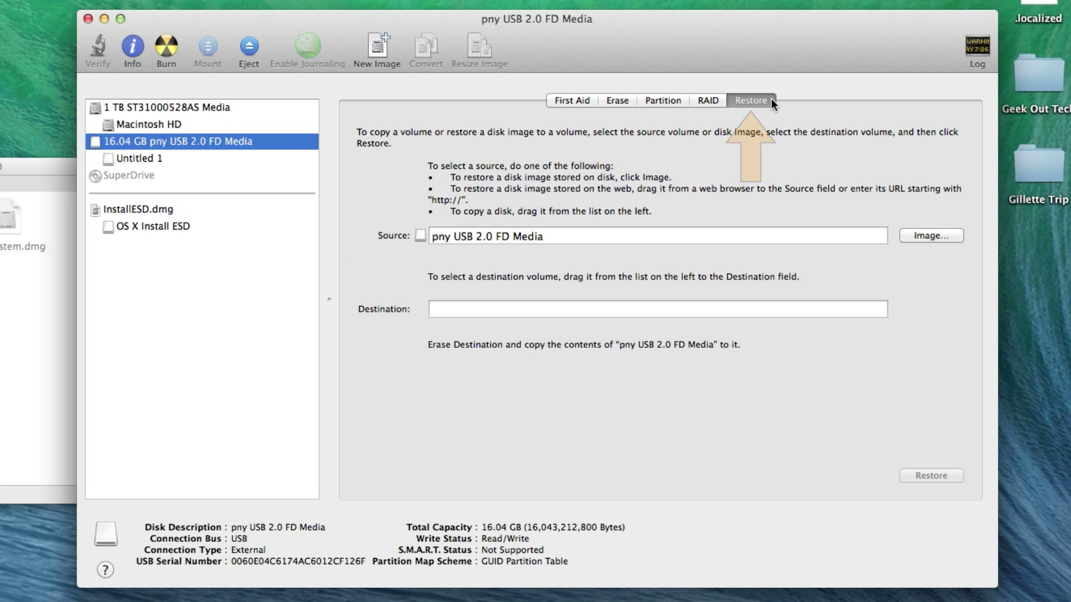
pyautogui.moveTo(11, 218); pyautogui.dragTo(232, 223)
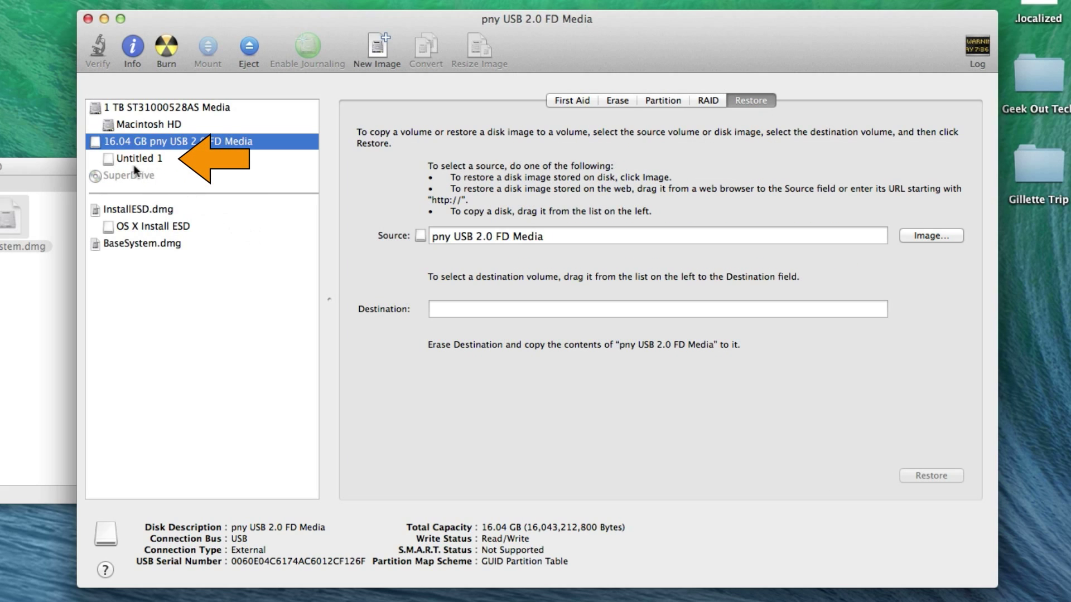
pyautogui.moveTo(110, 160); pyautogui.dragTo(458, 306)
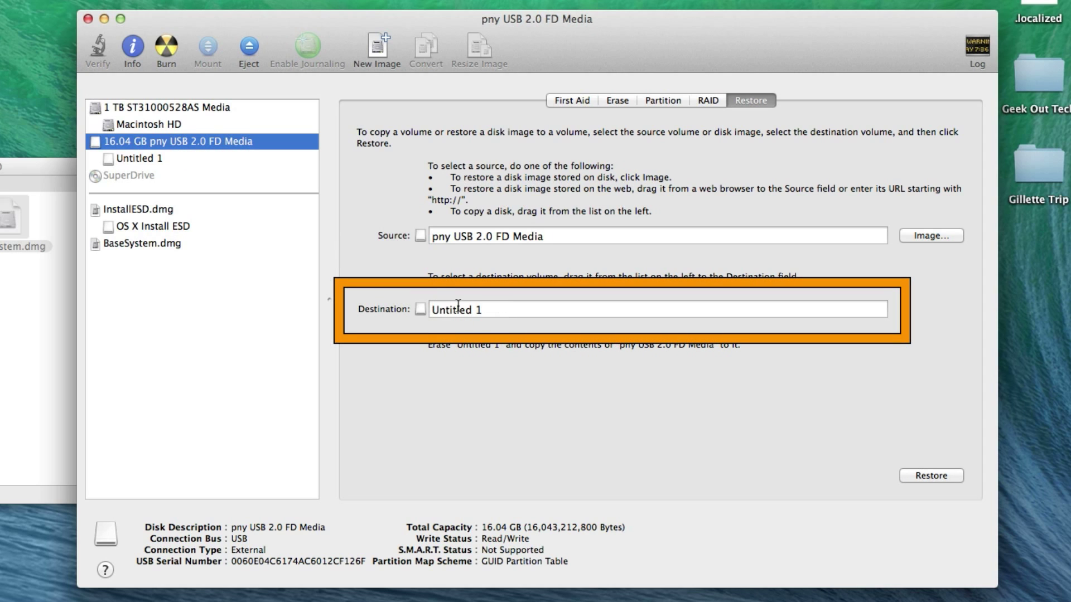
pyautogui.click(198, 308)
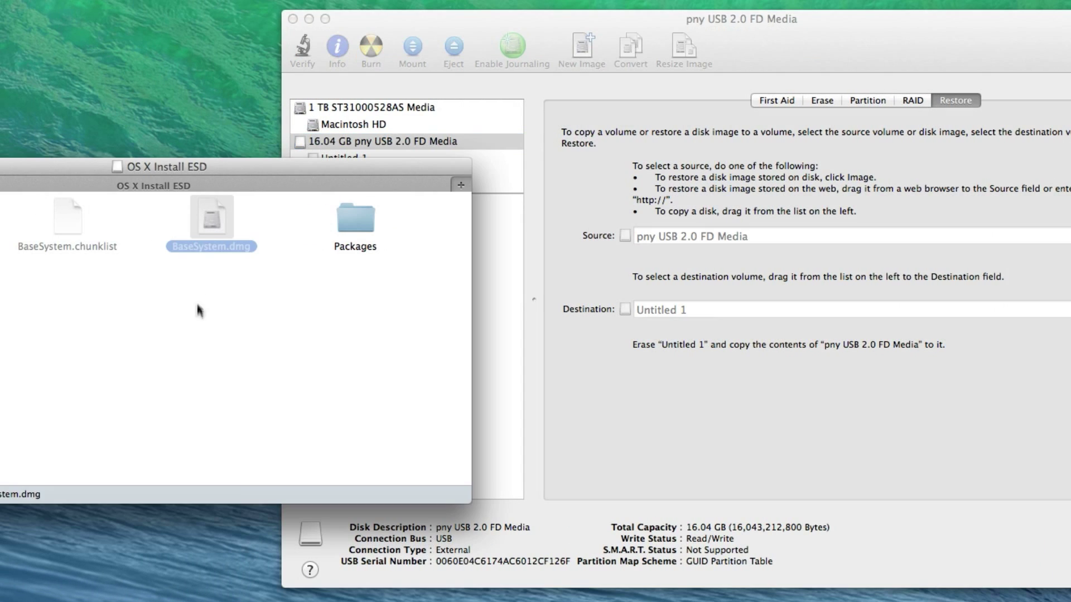
pyautogui.moveTo(209, 220); pyautogui.dragTo(697, 238)
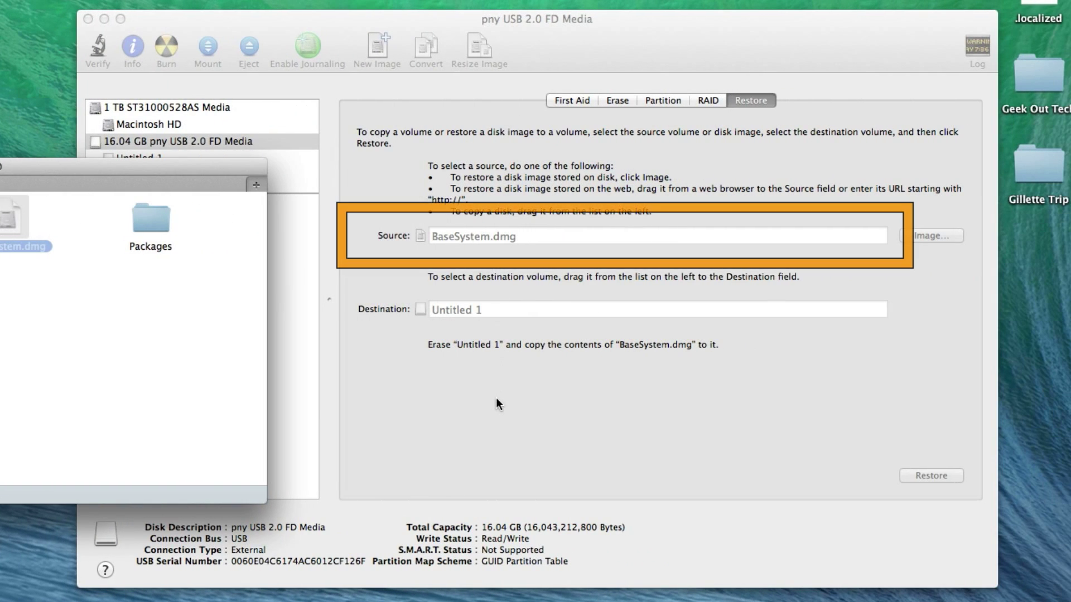
pyautogui.click(497, 397)
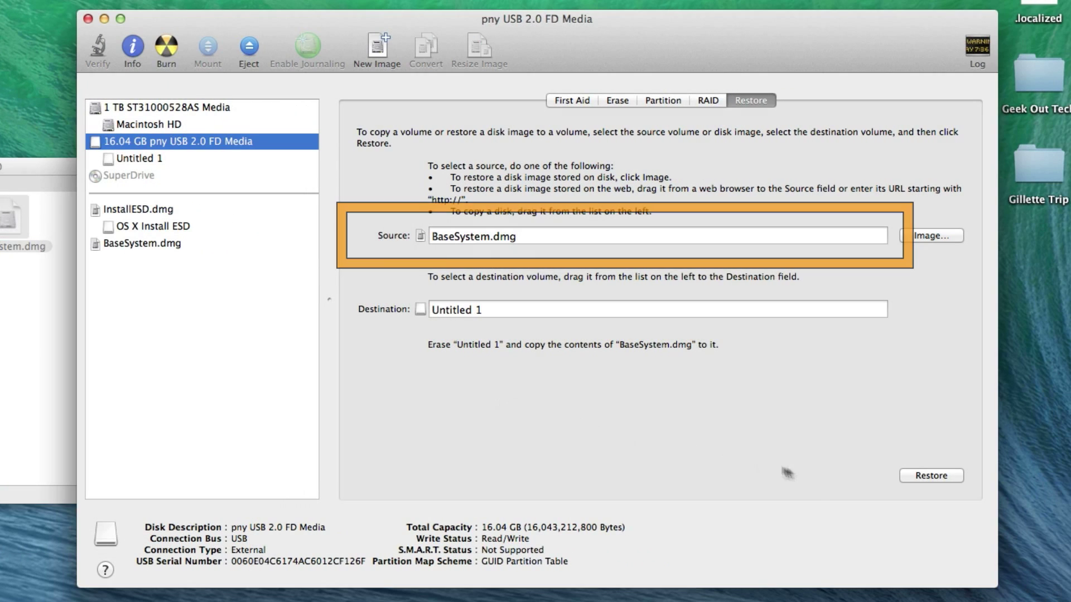
pyautogui.click(956, 474)
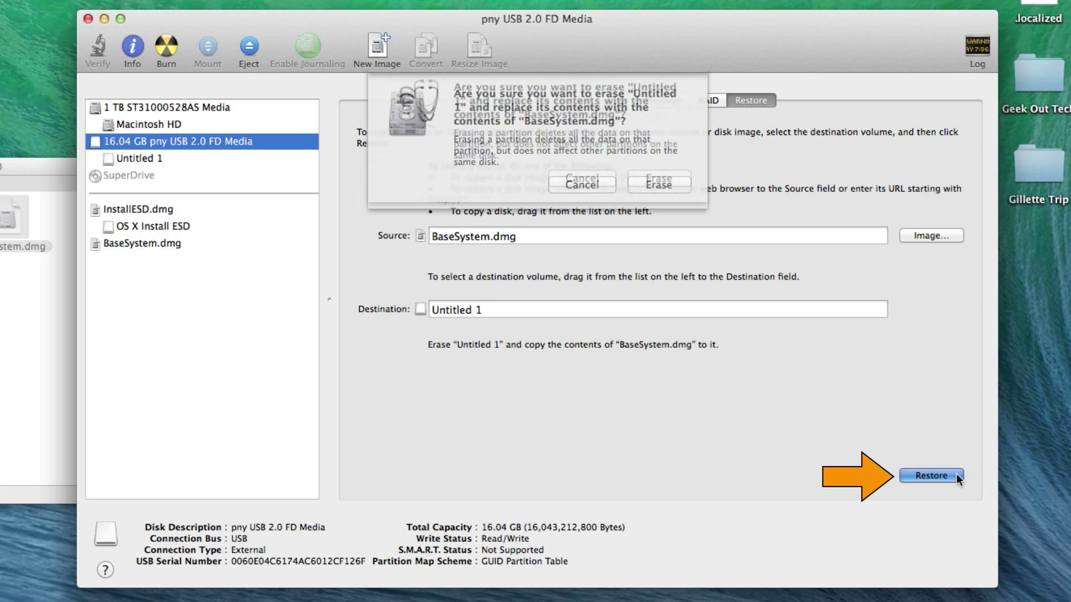
pyautogui.click(684, 186)
pyautogui.write('••••••')
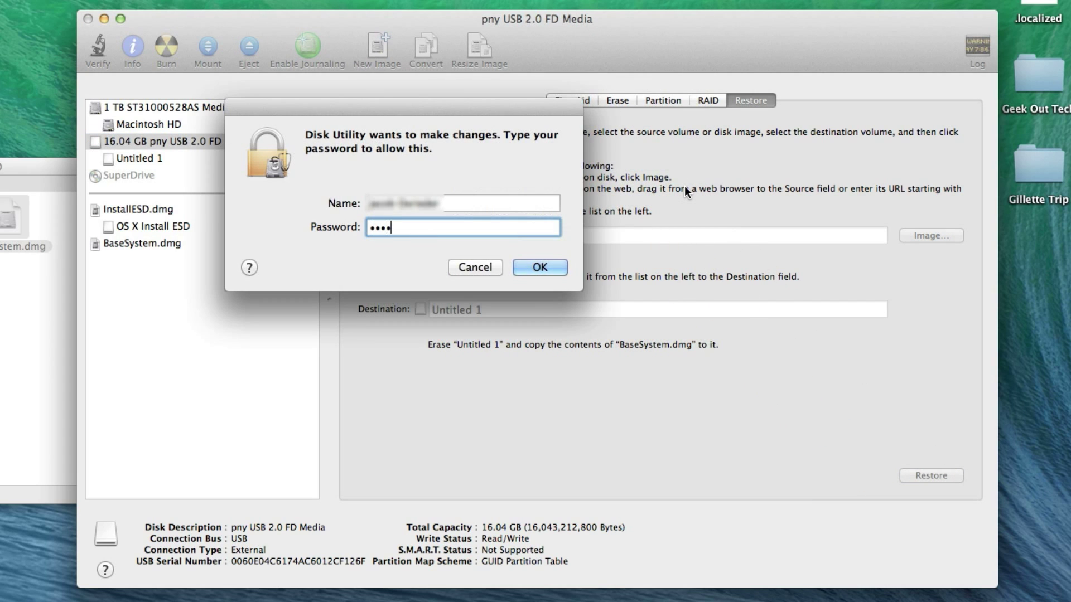
pyautogui.press('Return')
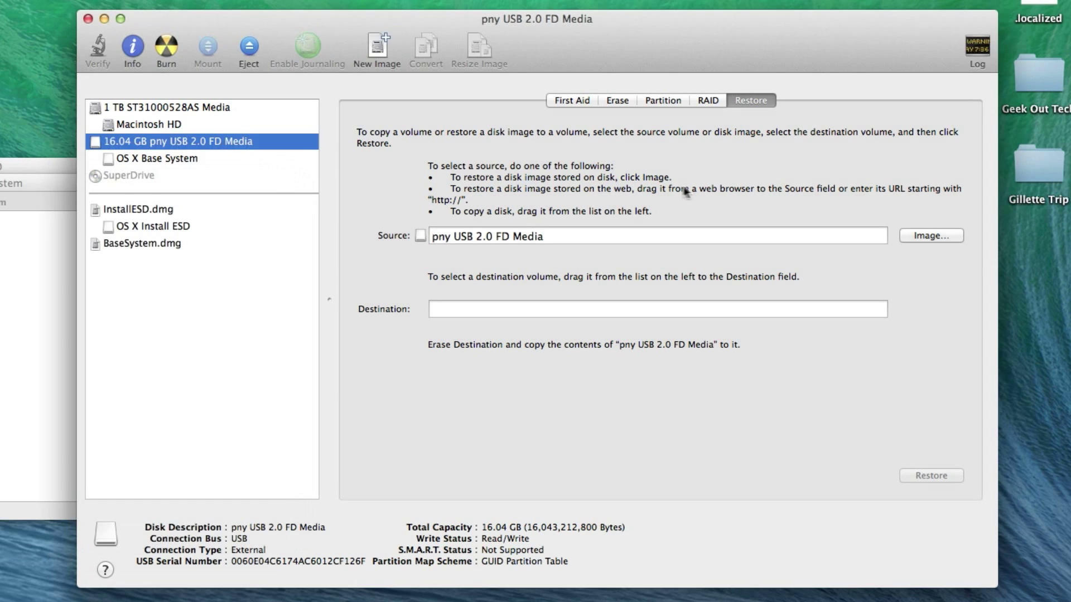
pyautogui.click(88, 18)
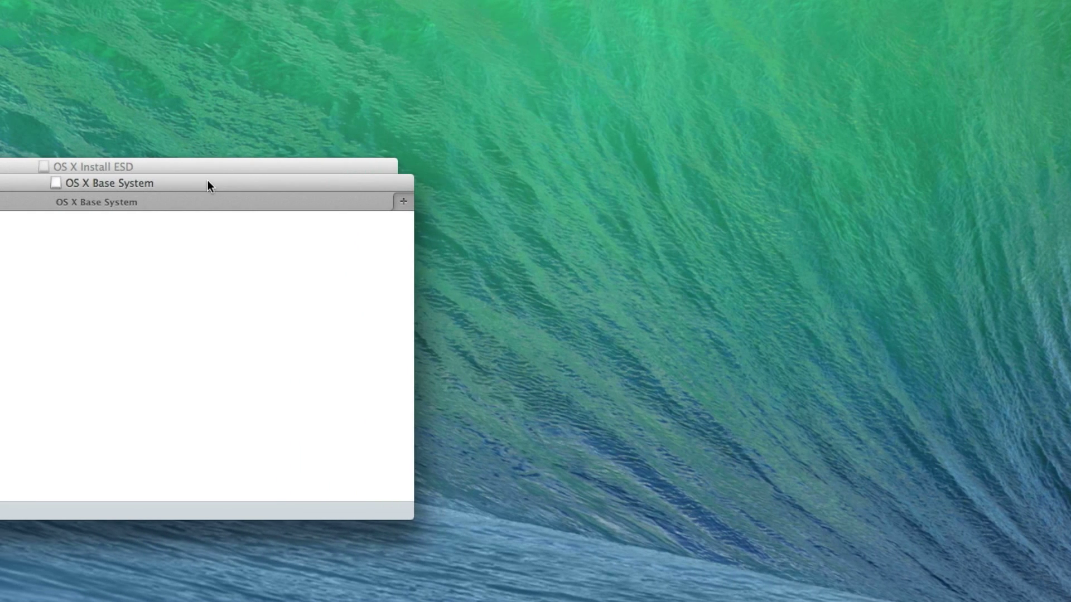
pyautogui.moveTo(208, 180); pyautogui.dragTo(848, 168)
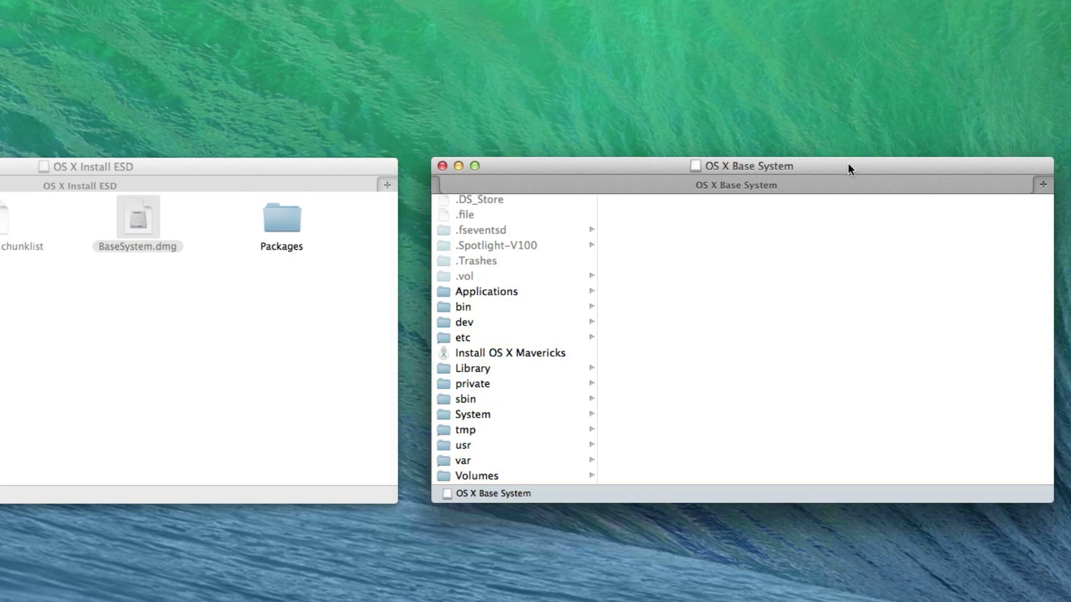
pyautogui.click(503, 414)
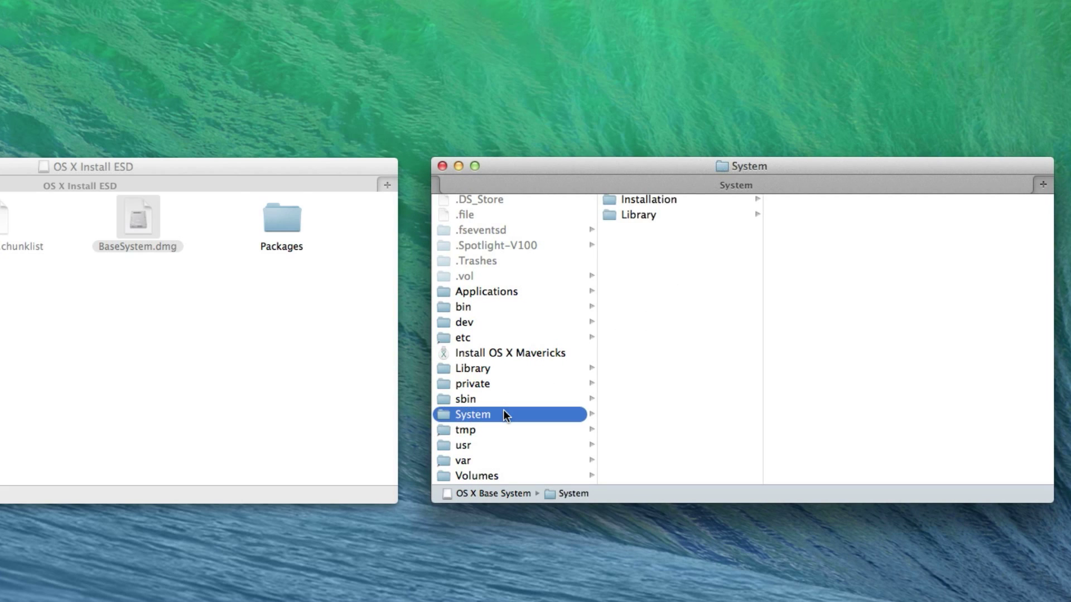
pyautogui.click(699, 199)
pyautogui.click(809, 219)
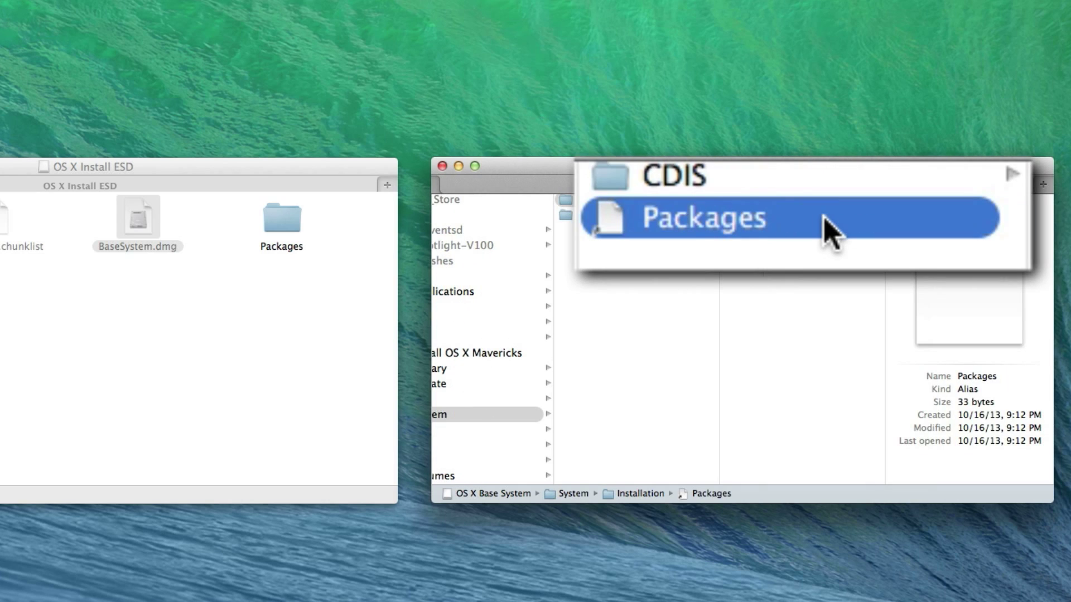
pyautogui.rightClick(812, 216)
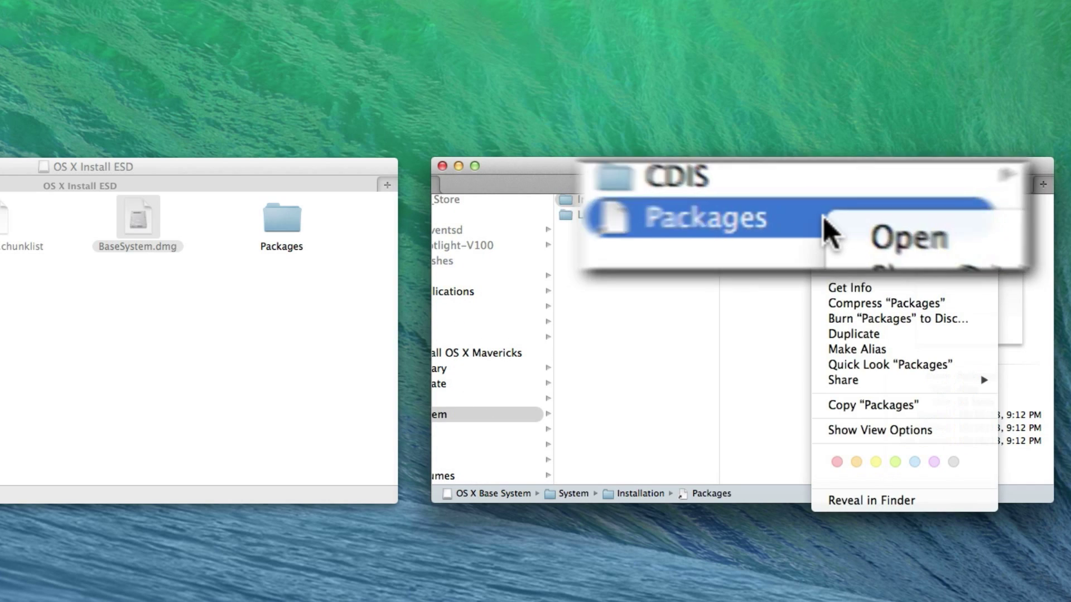
pyautogui.click(849, 264)
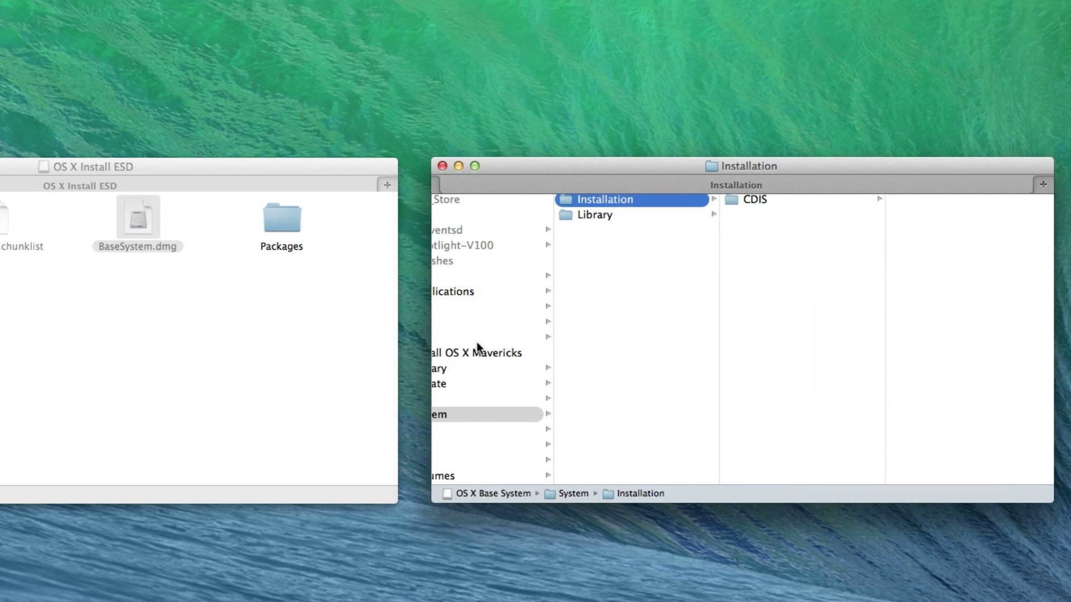
pyautogui.click(262, 299)
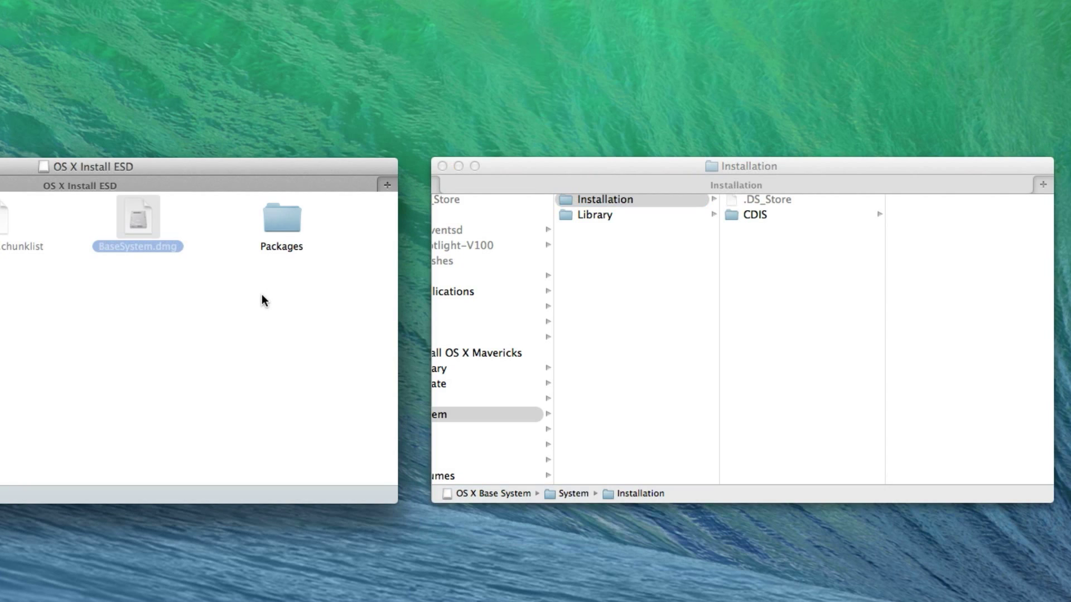
pyautogui.moveTo(282, 235); pyautogui.dragTo(794, 274)
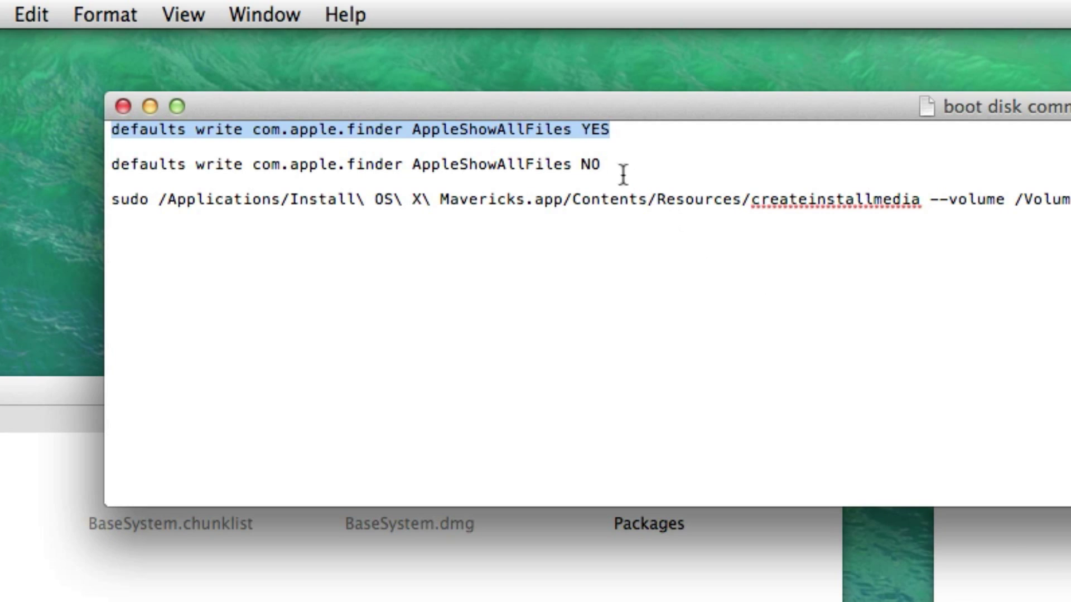
pyautogui.moveTo(606, 164); pyautogui.dragTo(109, 158)
pyautogui.press('cmd+c')
pyautogui.click(18, 14)
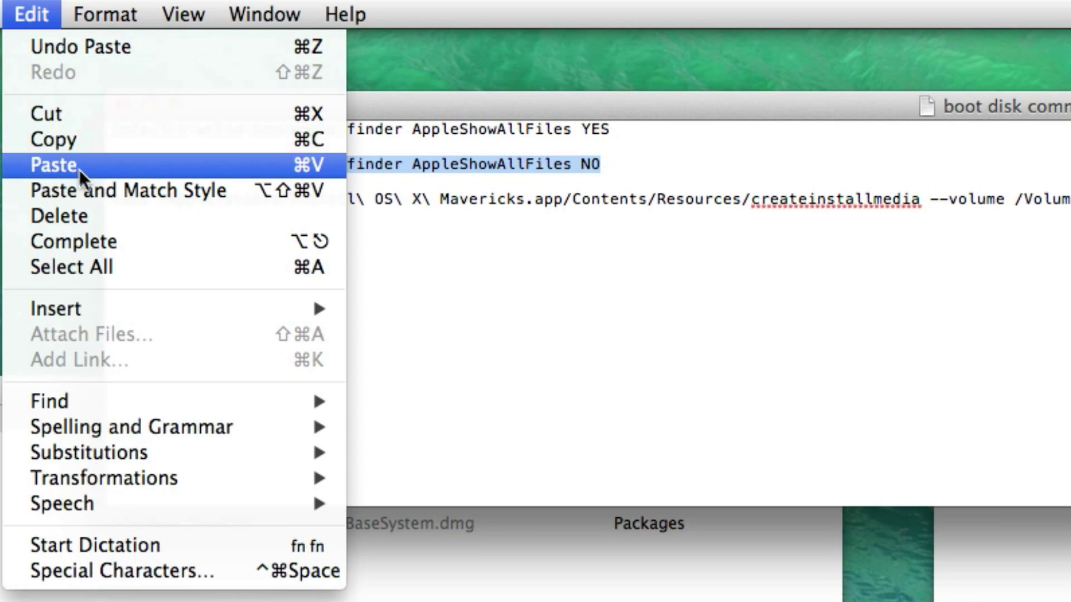
pyautogui.click(82, 133)
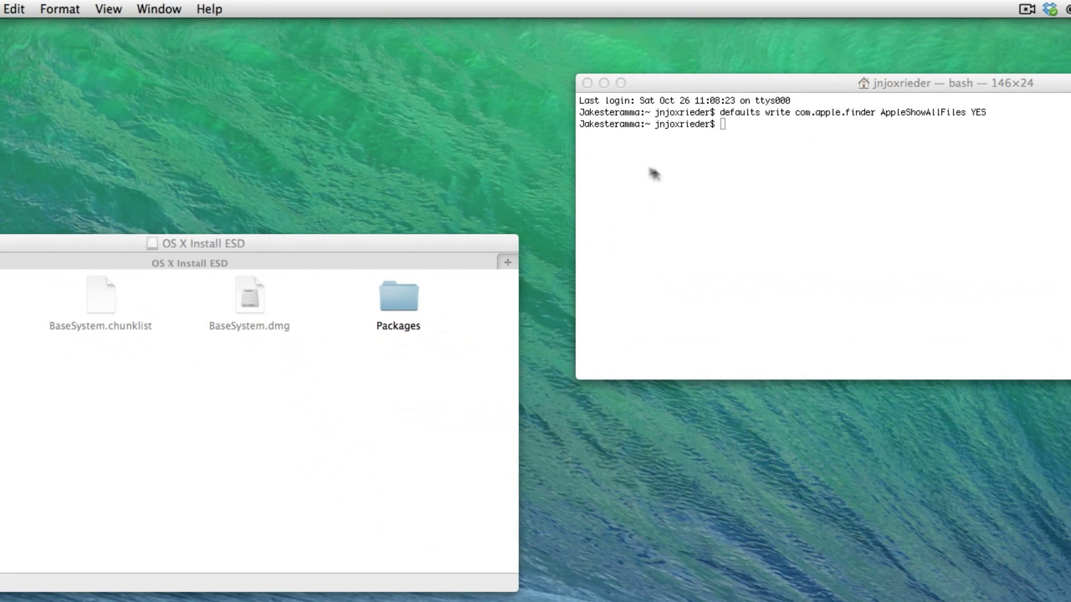
pyautogui.click(650, 172)
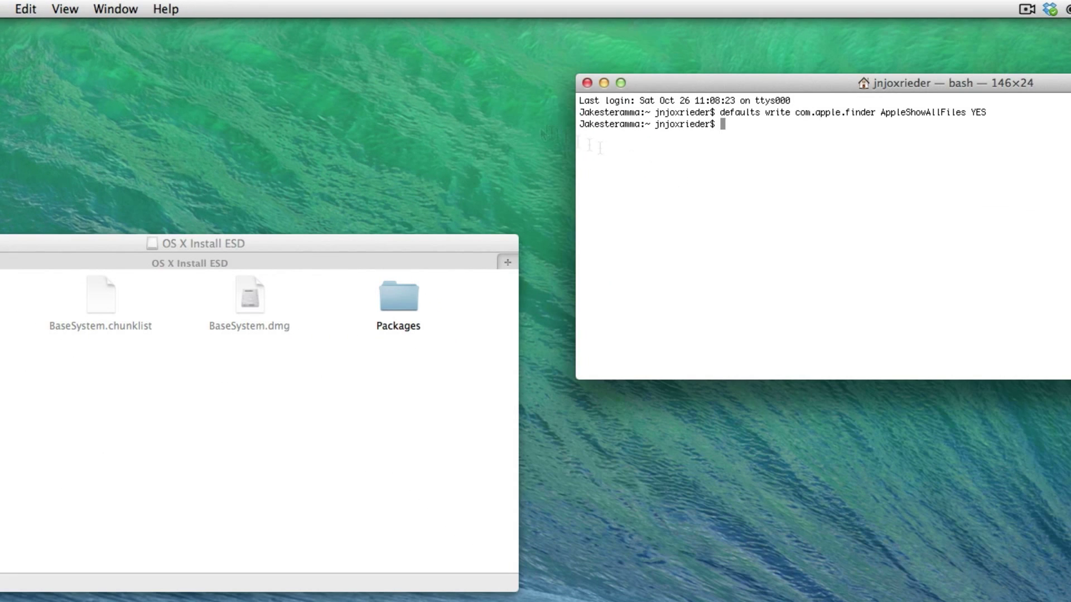
pyautogui.click(29, 15)
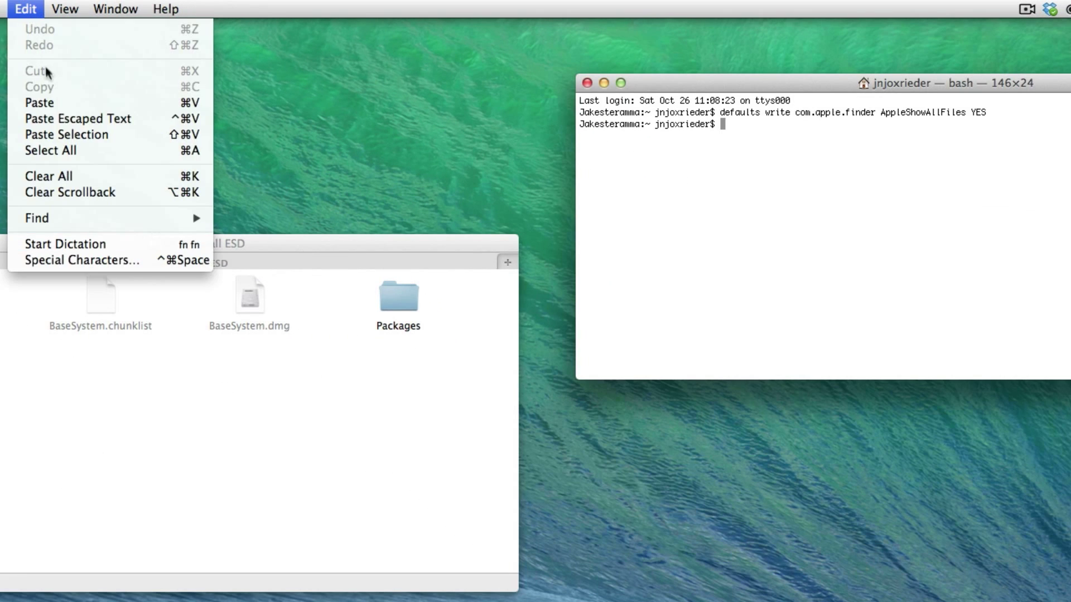
pyautogui.click(52, 98)
pyautogui.press('Return')
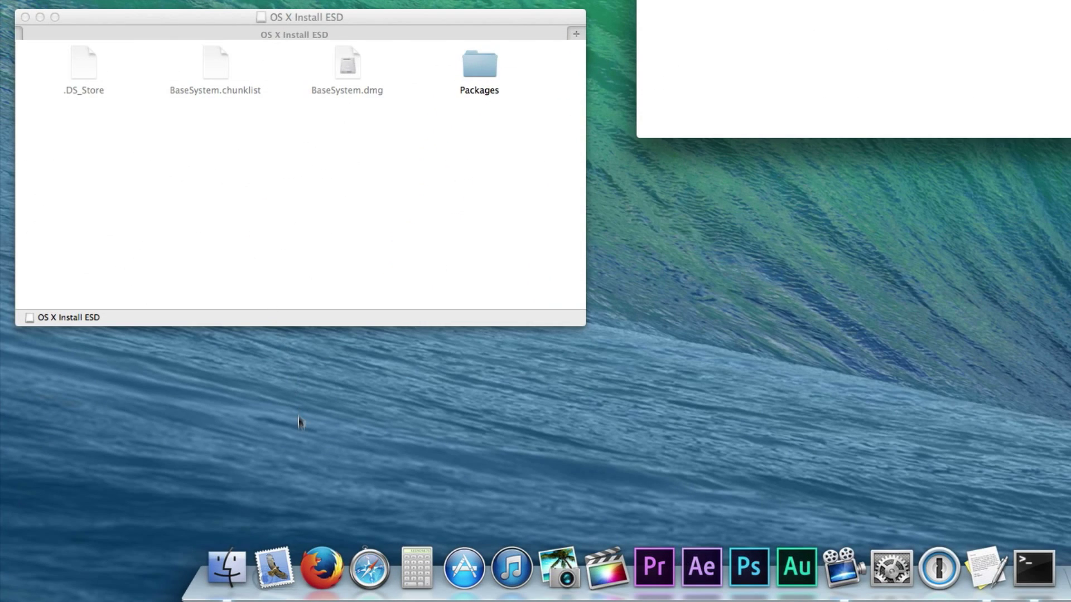
pyautogui.rightClick(236, 547)
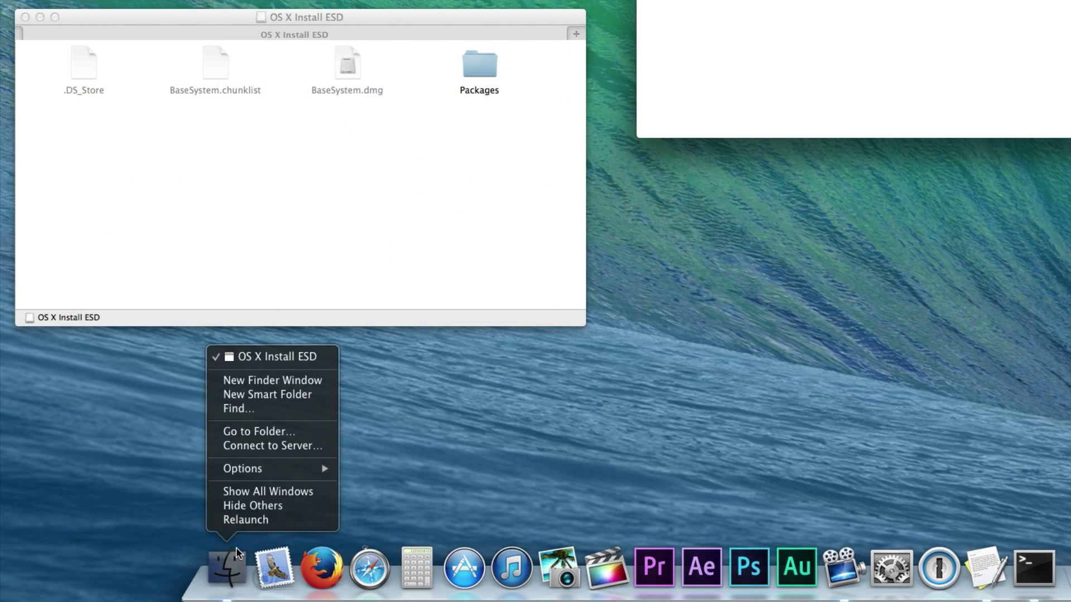
pyautogui.click(287, 520)
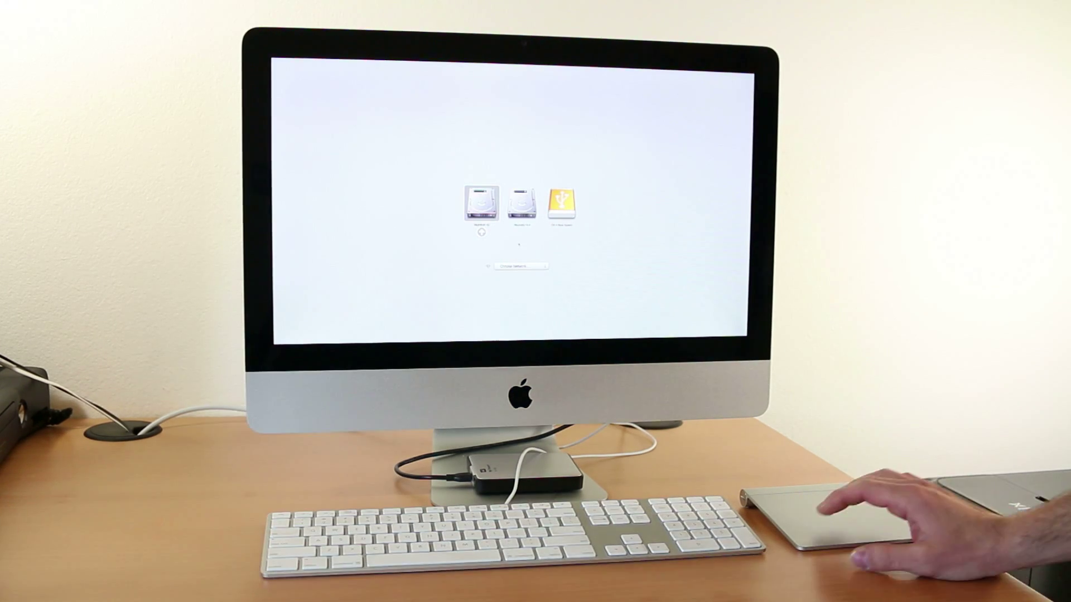
pyautogui.click(561, 203)
pyautogui.click(561, 231)
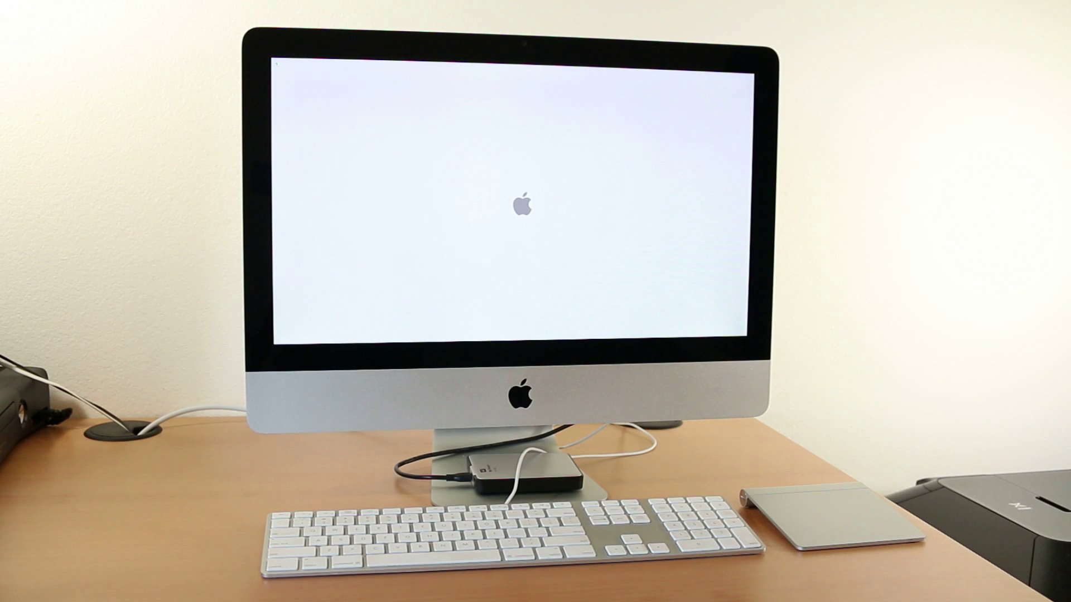